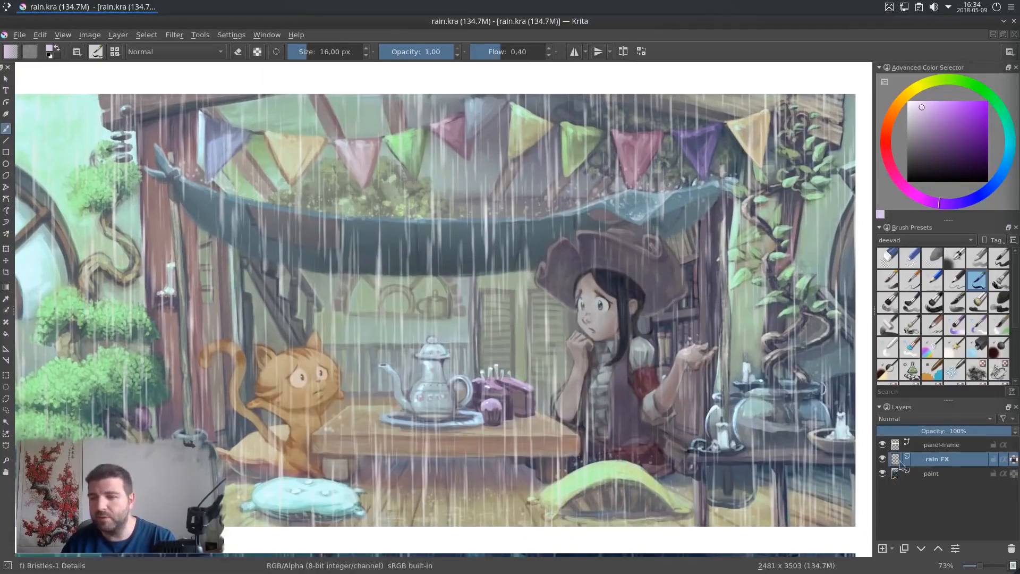
Step: Toggle the rain FX layer's visibility to compare, then delete that layer
left_click(883, 461)
left_click(883, 461)
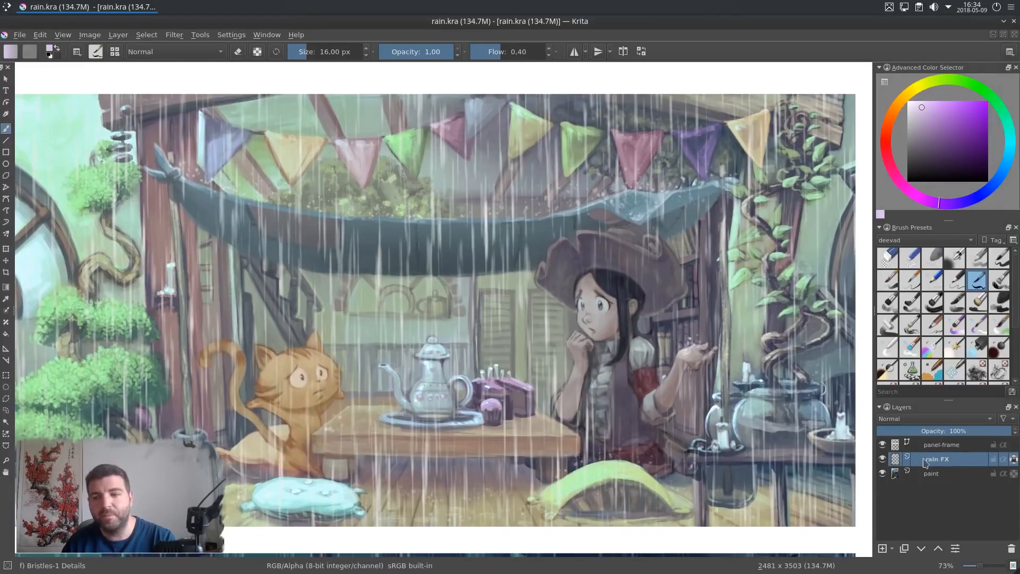
left_click(883, 460)
left_click(883, 461)
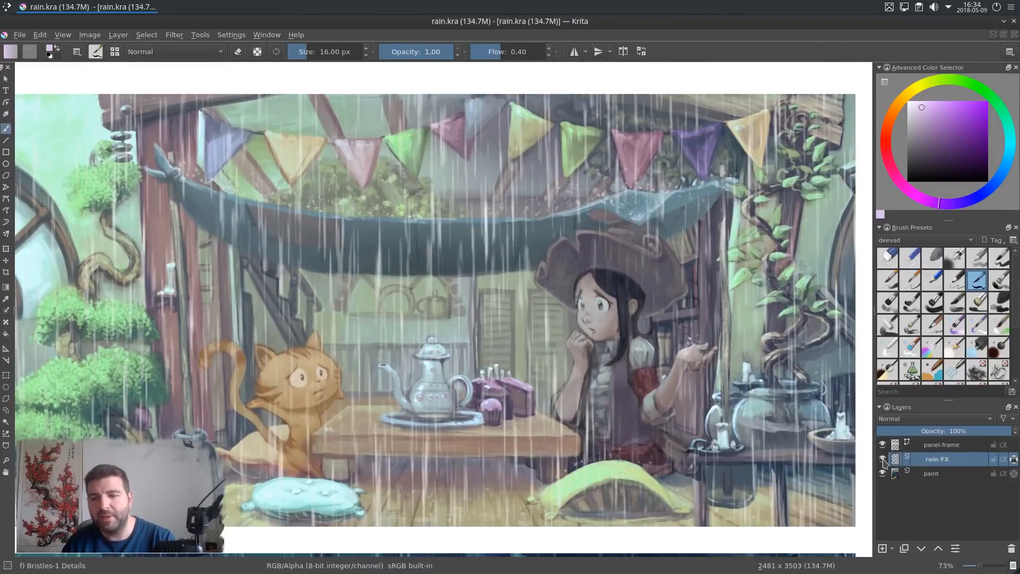
left_click(1011, 549)
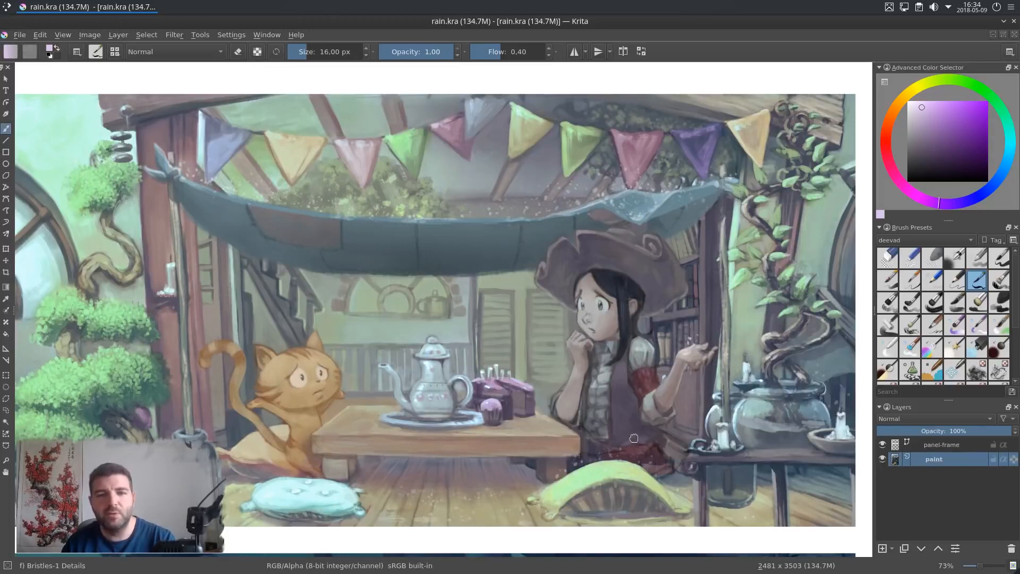
Step: Zoom in and pan across the painting to examine its details without the rain effect
left_click_drag(634, 438, 638, 443)
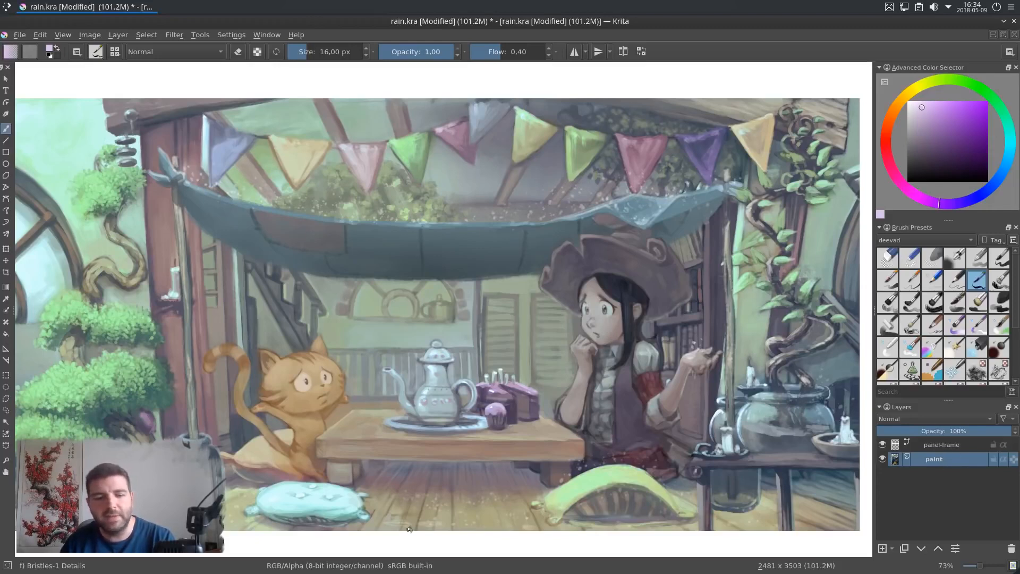
scroll(409, 530, "up", 4)
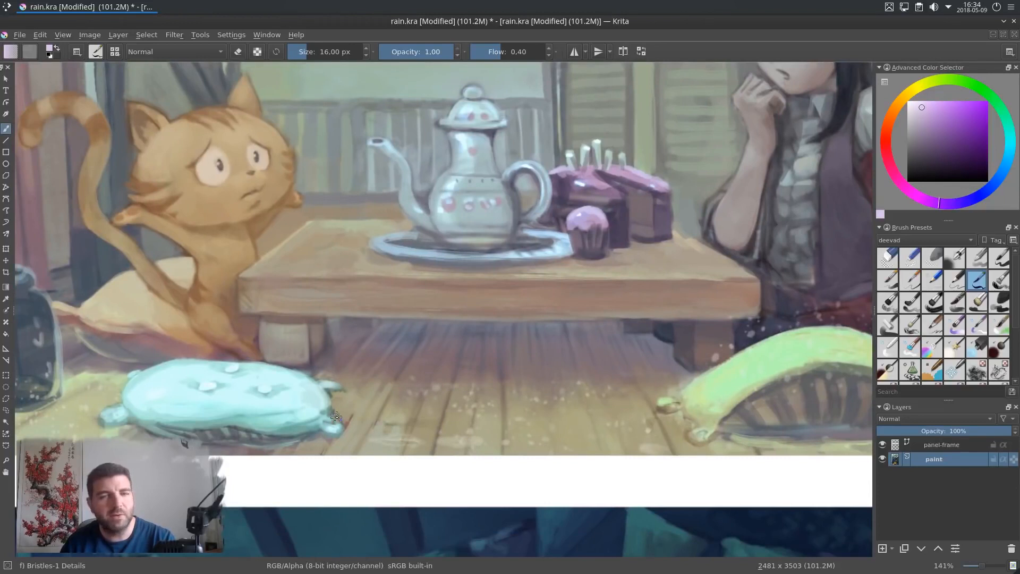
left_click_drag(489, 326, 333, 461)
left_click_drag(685, 308, 551, 327)
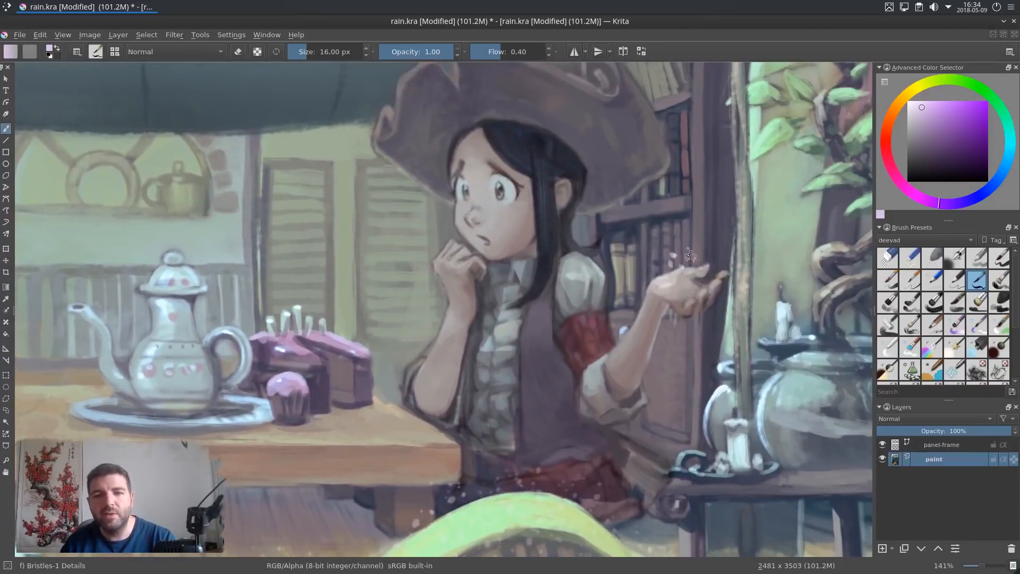
left_click_drag(665, 272, 721, 447)
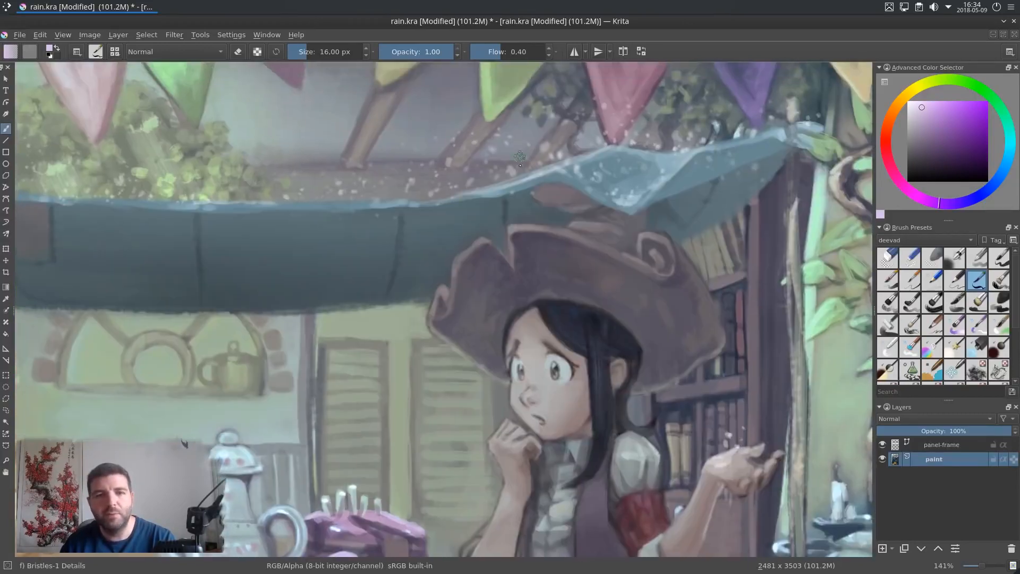
left_click_drag(319, 161, 386, 268)
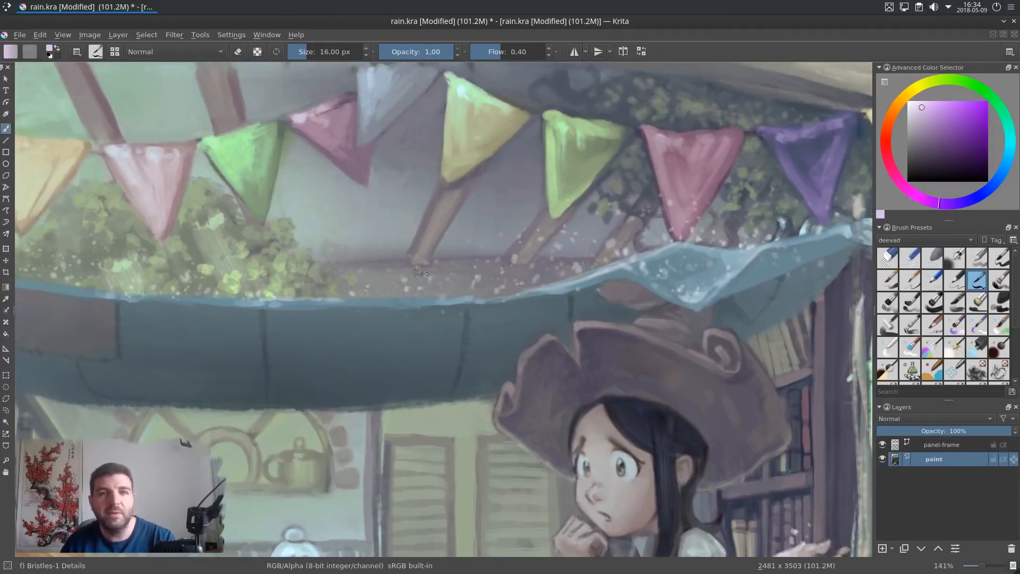
left_click_drag(228, 261, 459, 241)
left_click_drag(243, 225, 312, 236)
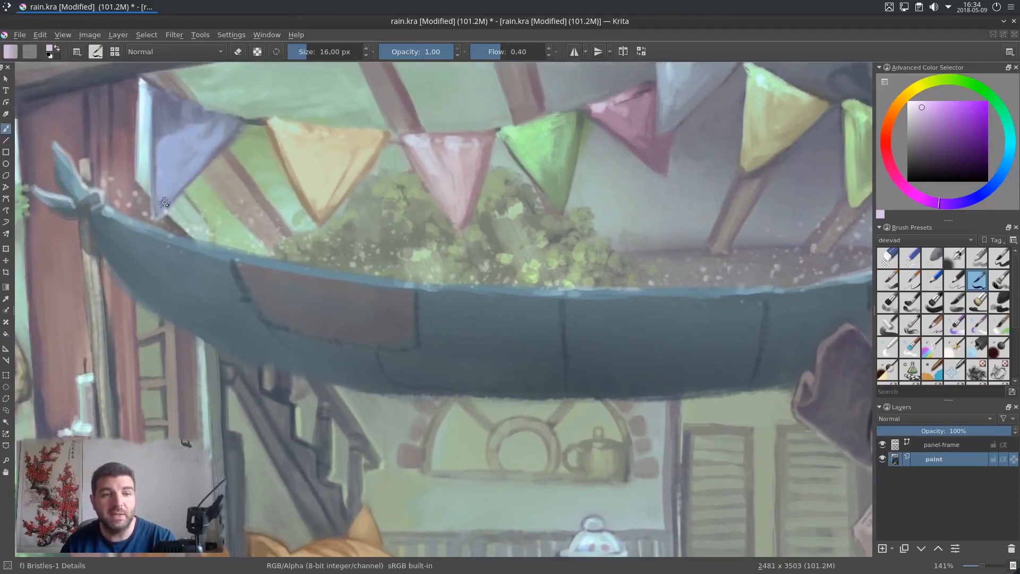
Step: Zoom and pan across the whole page to examine the painting and the panel below it
scroll(538, 328, "down", 3)
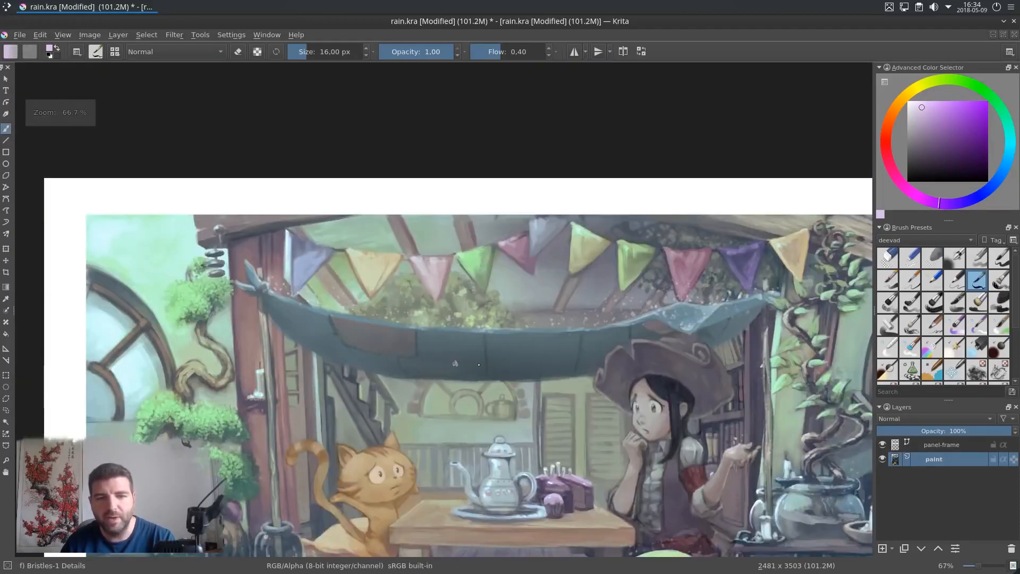
scroll(537, 328, "up", 4)
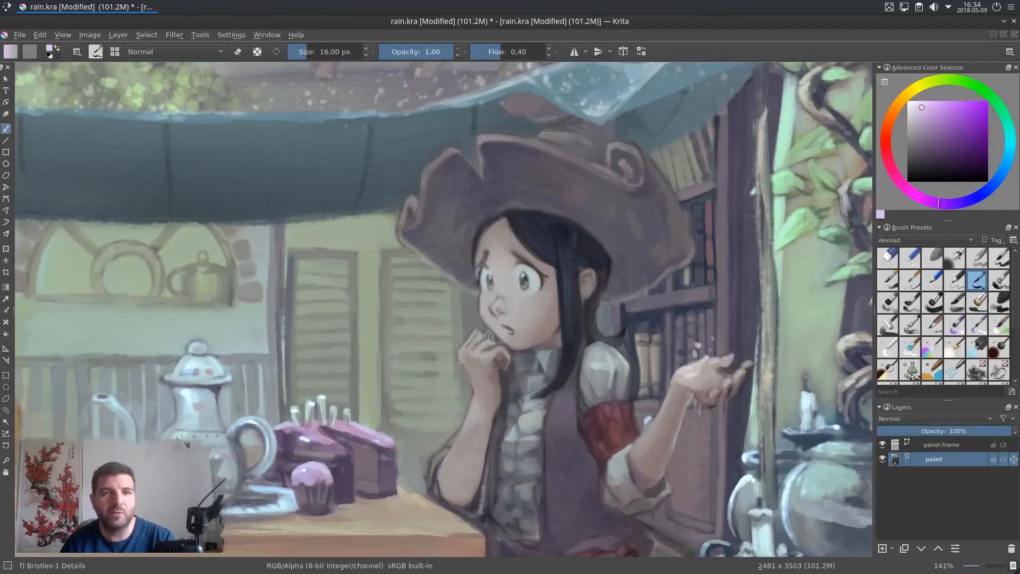
scroll(539, 287, "up", 1)
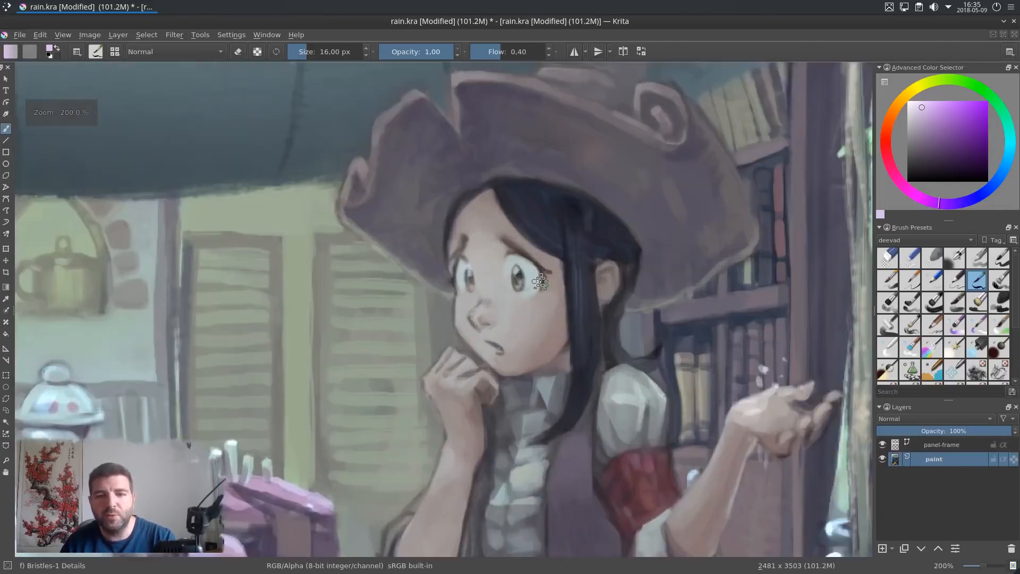
left_click(534, 275, "ctrl")
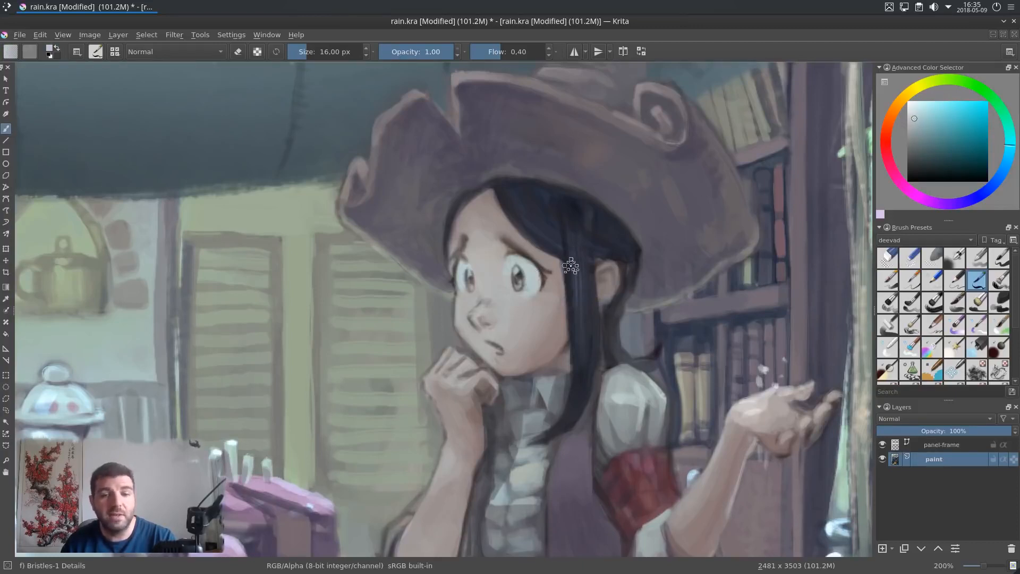
scroll(568, 274, "down", 3)
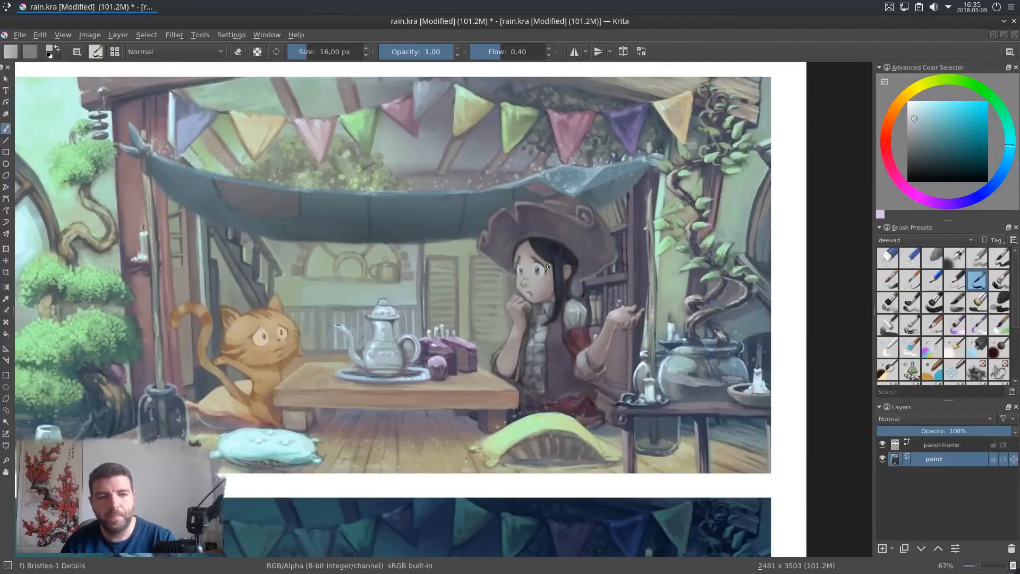
left_click_drag(446, 290, 504, 318)
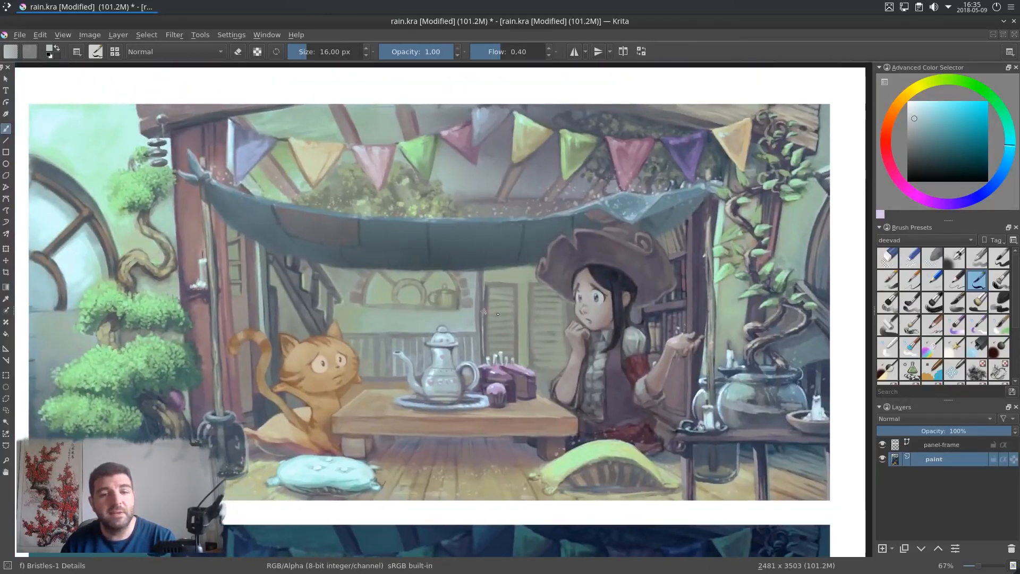
scroll(518, 444, "down", 6)
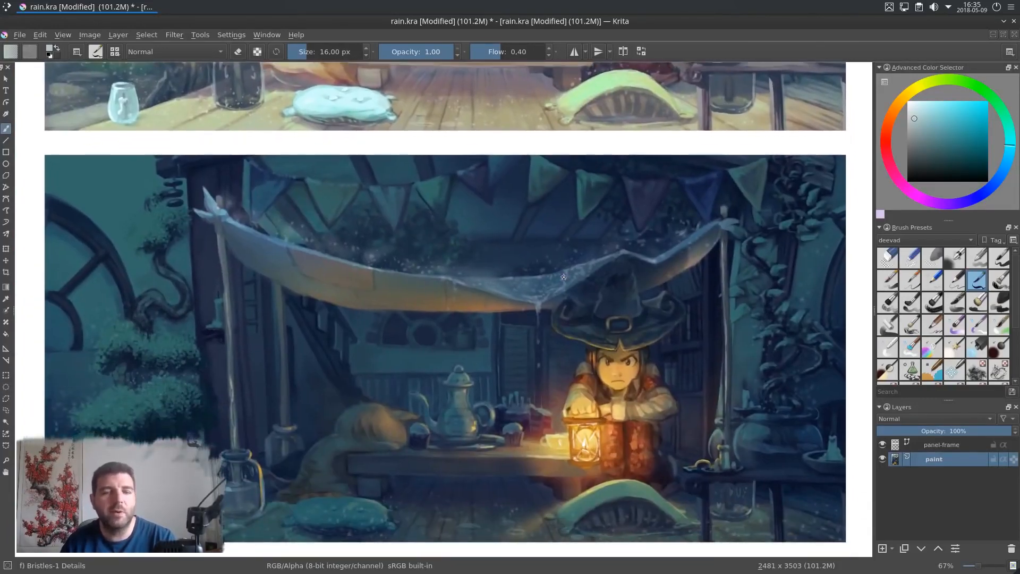
scroll(559, 272, "up", 6)
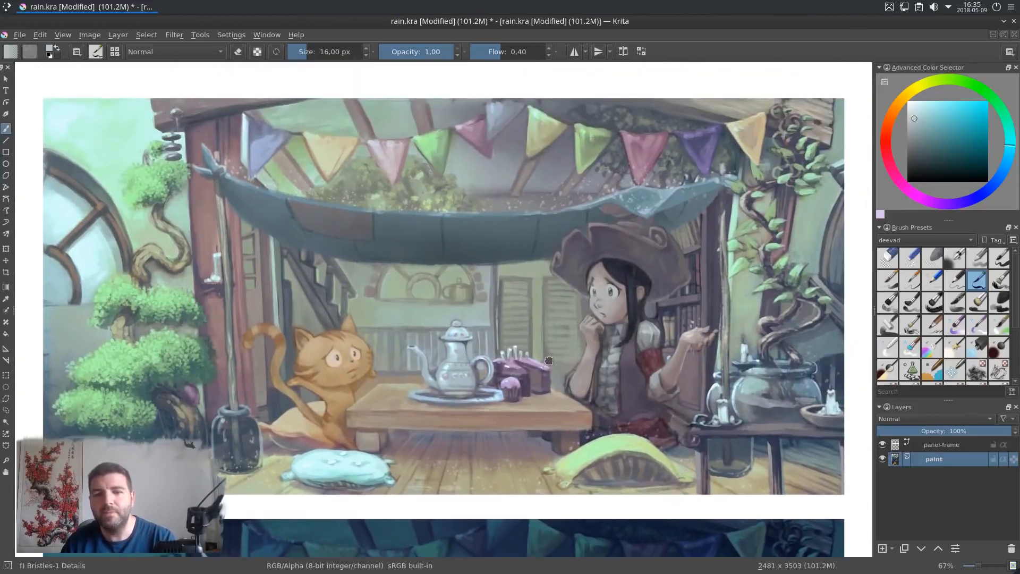
left_click_drag(549, 361, 550, 361)
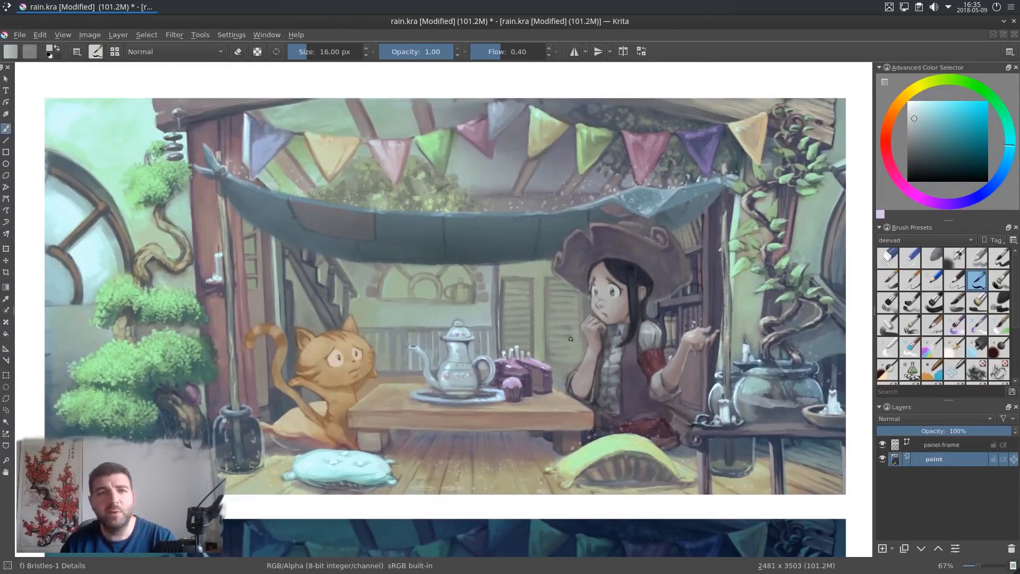
Step: Add a new layer between panel-frame and paint and rename it rain
left_click(883, 548)
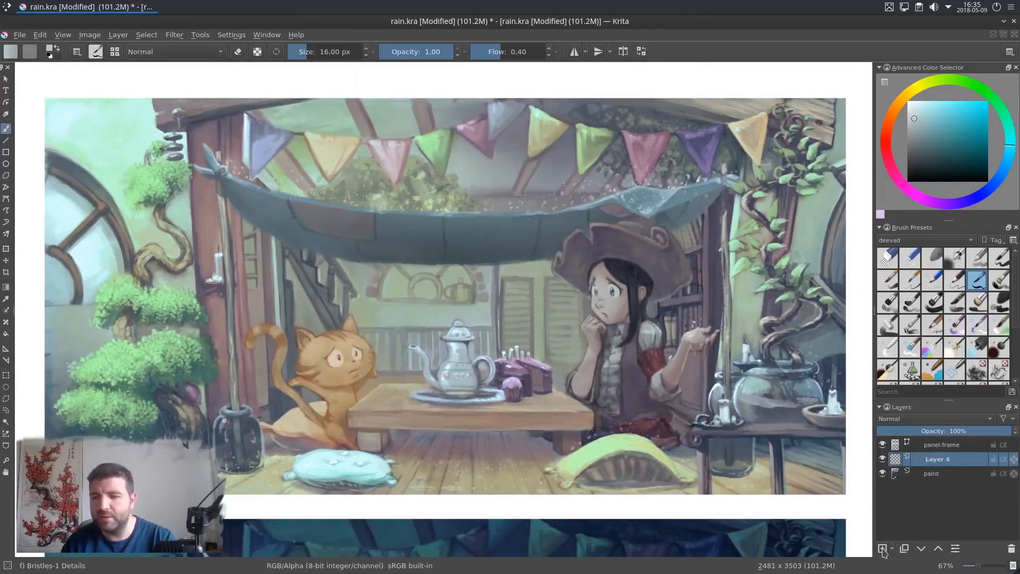
double_click(943, 461)
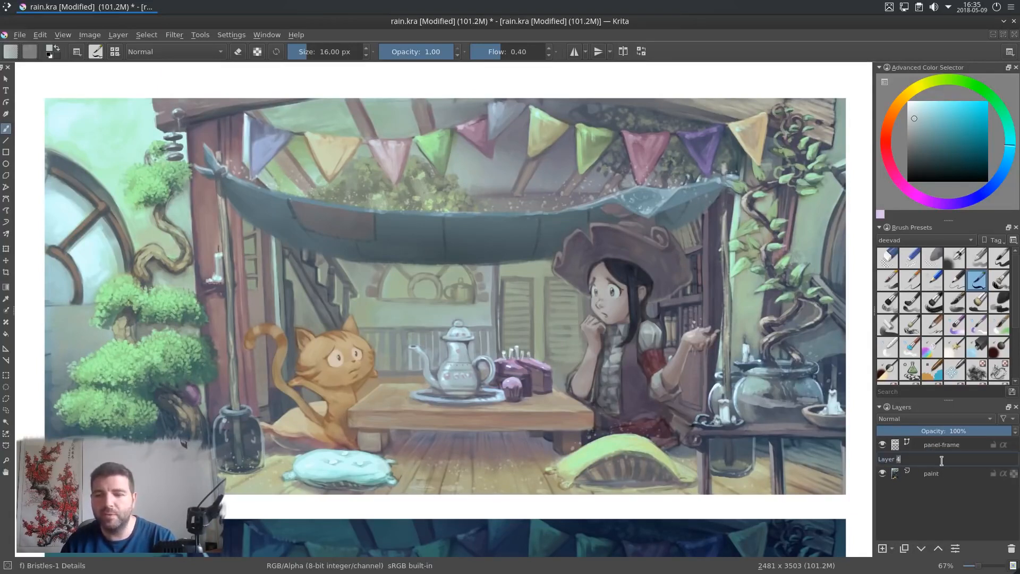
type("rain")
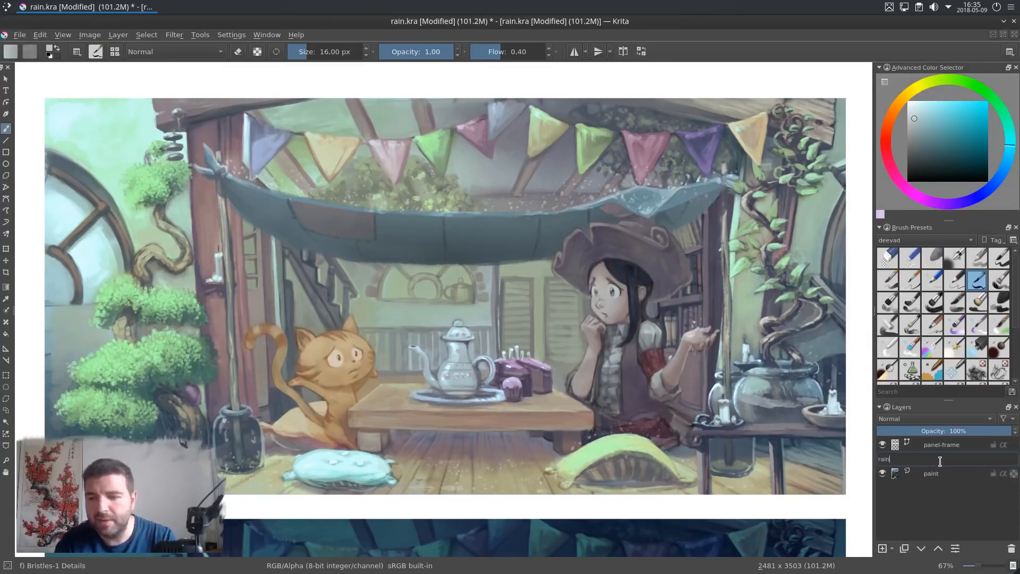
key("Return")
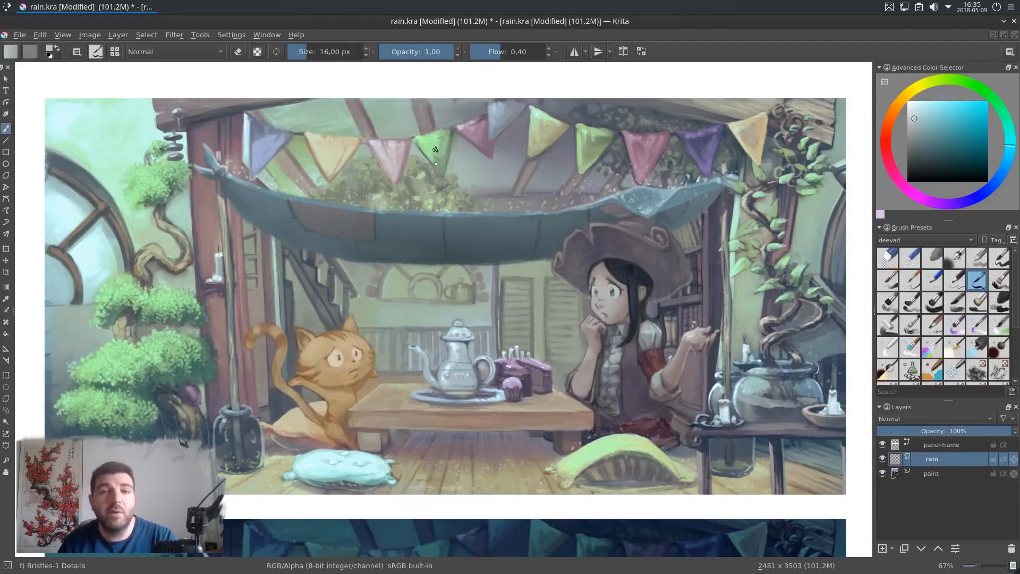
Step: Set the foreground colour to black and fill the rain layer with it
left_click_drag(928, 147, 892, 205)
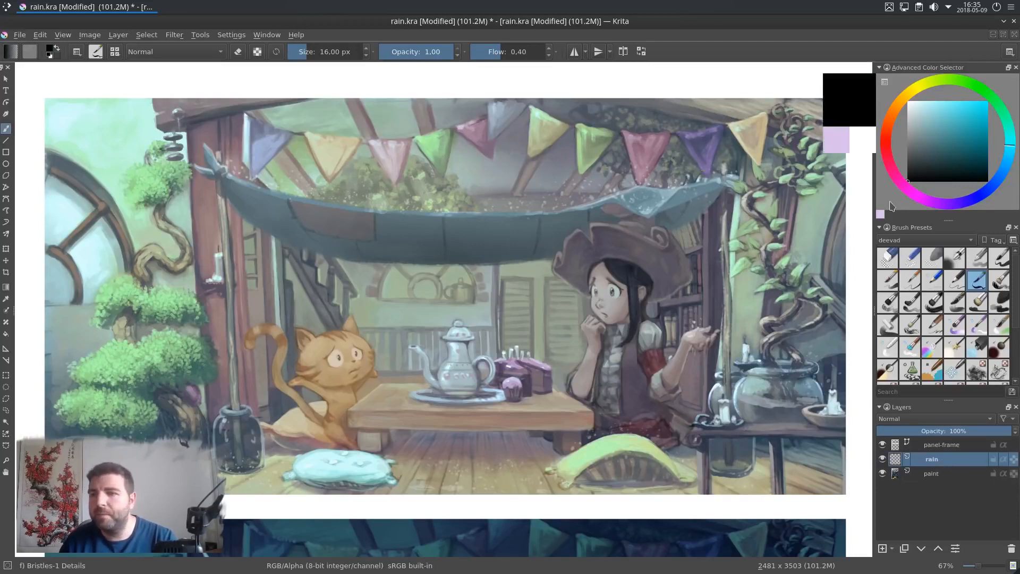
left_click(40, 35)
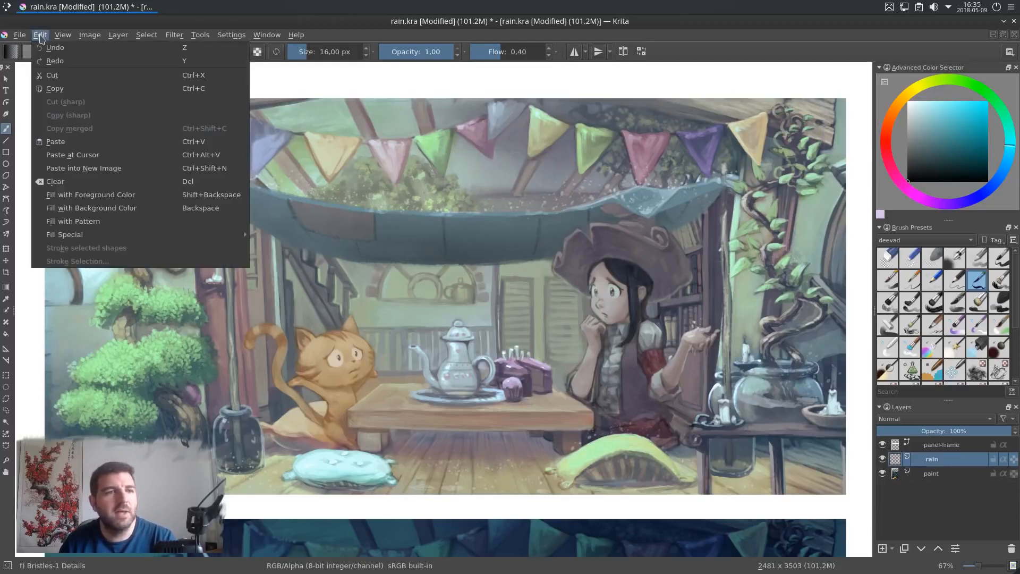
left_click(95, 195)
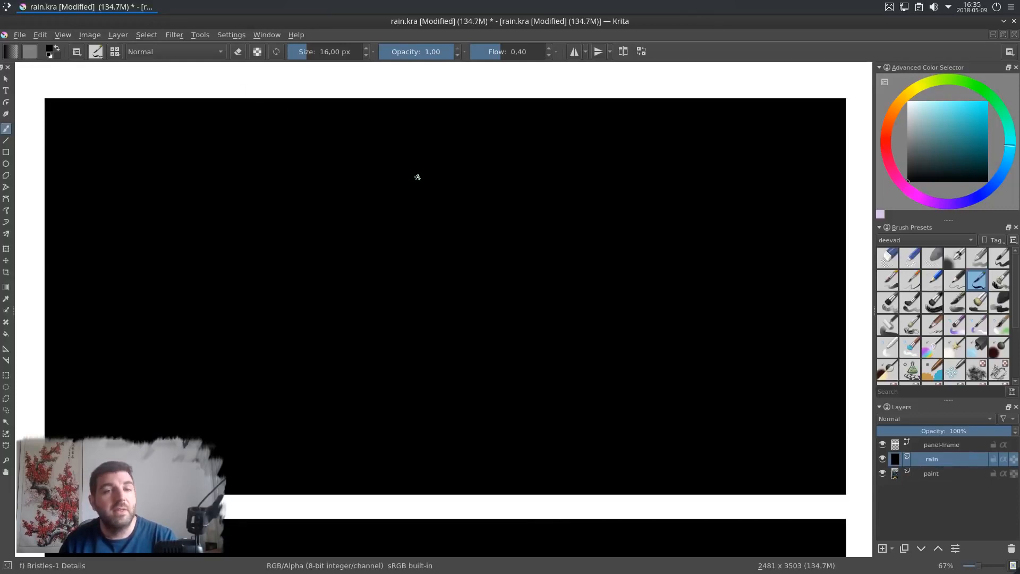
Step: Apply the Random Noise filter to the rain layer with its default settings
left_click(176, 35)
mouse_move(246, 171)
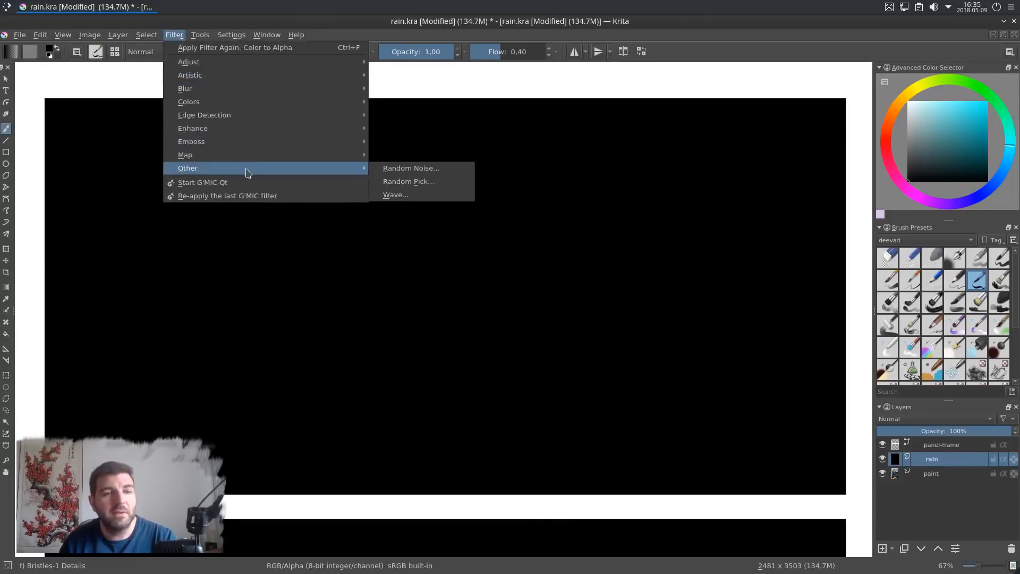
left_click(416, 169)
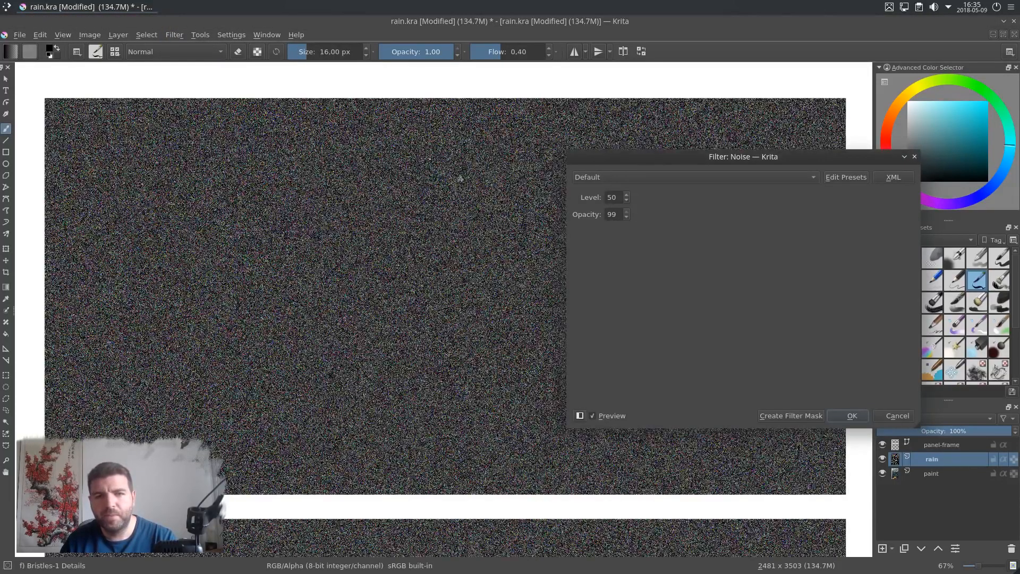
scroll(432, 198, "up", 5)
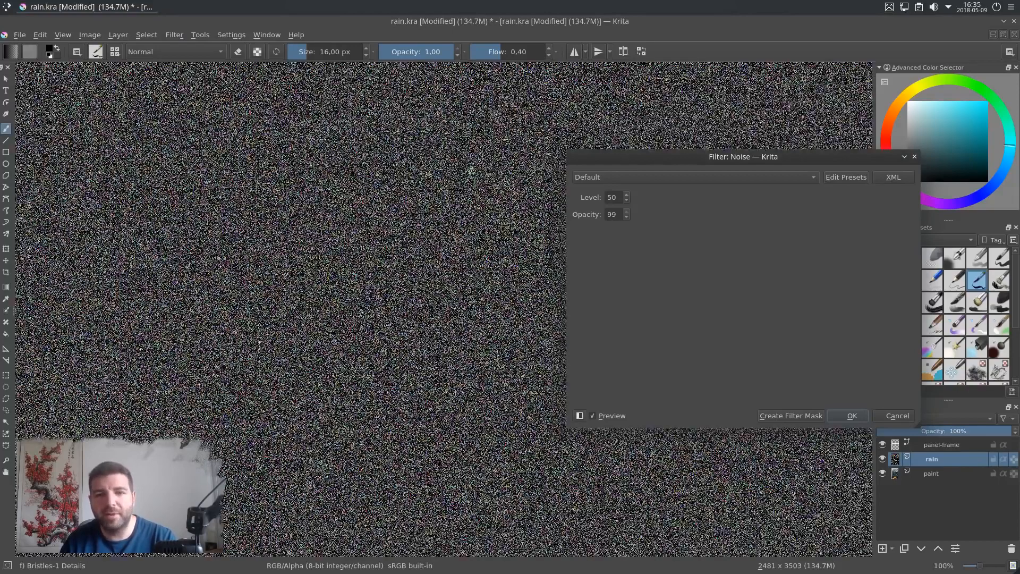
left_click(852, 416)
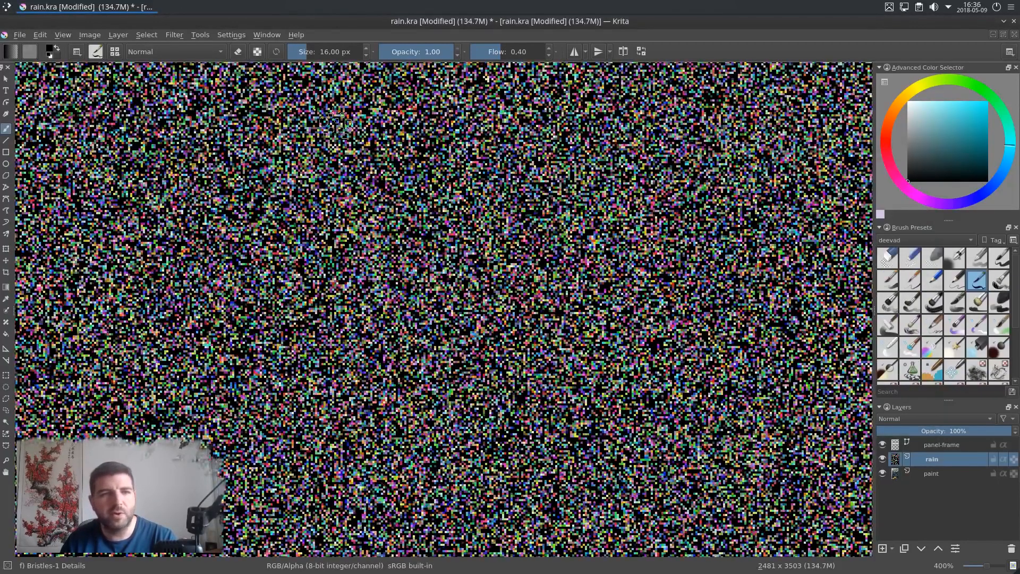
Step: Desaturate the rain layer's noise with the Lightness method and zoom in to inspect it
left_click(183, 33)
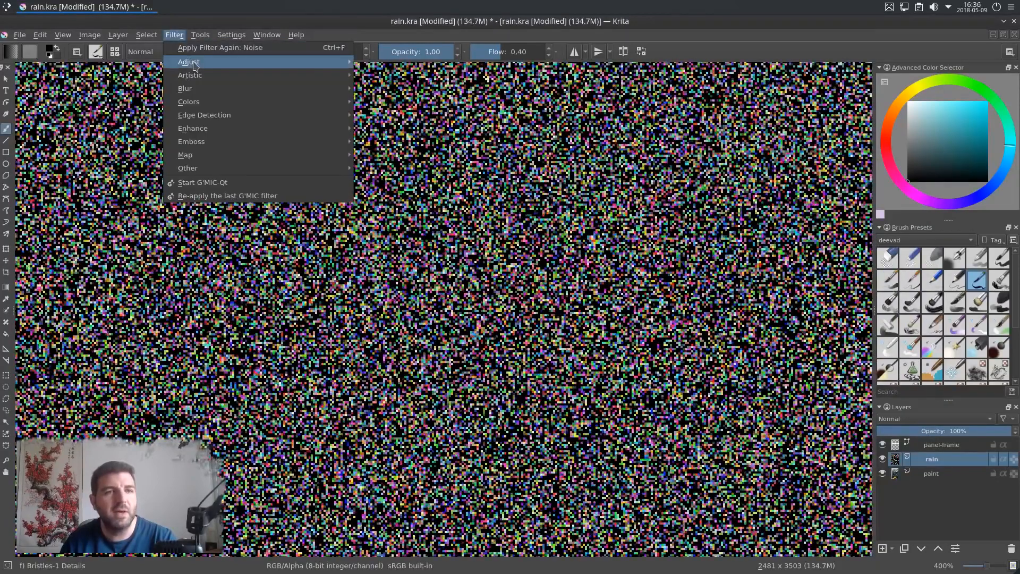
mouse_move(210, 63)
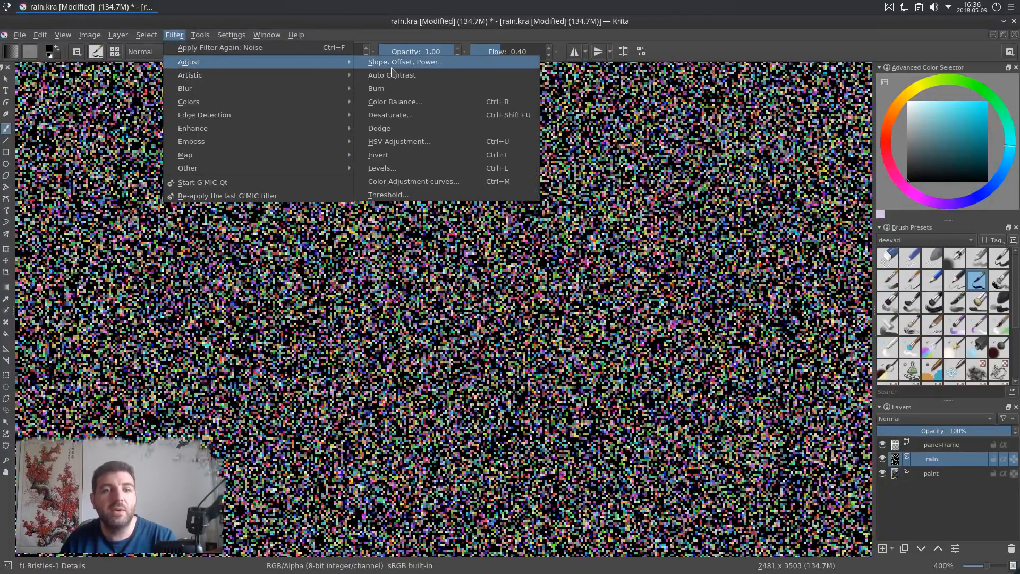
left_click(411, 119)
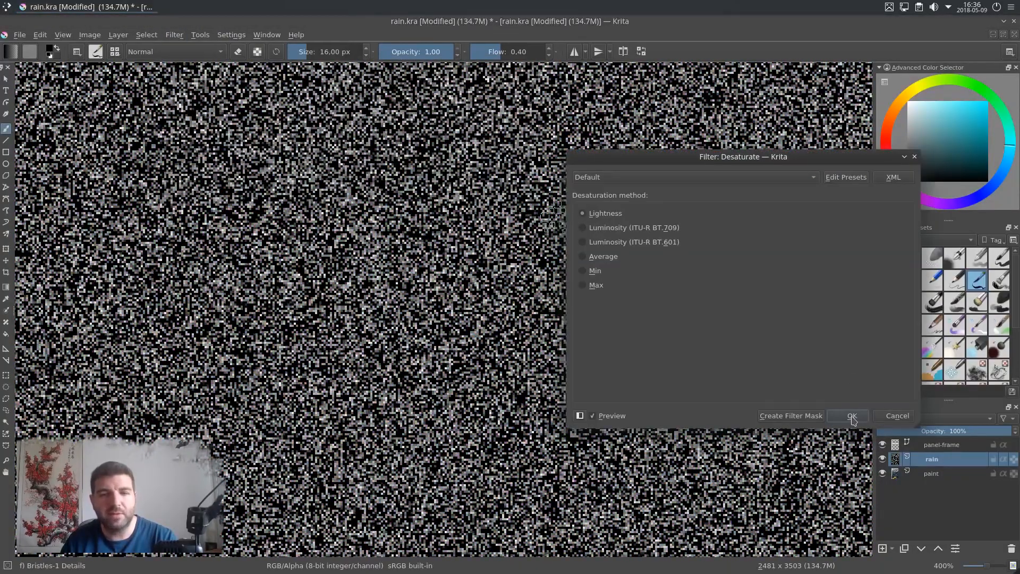
left_click(852, 417)
scroll(470, 194, "down", 3)
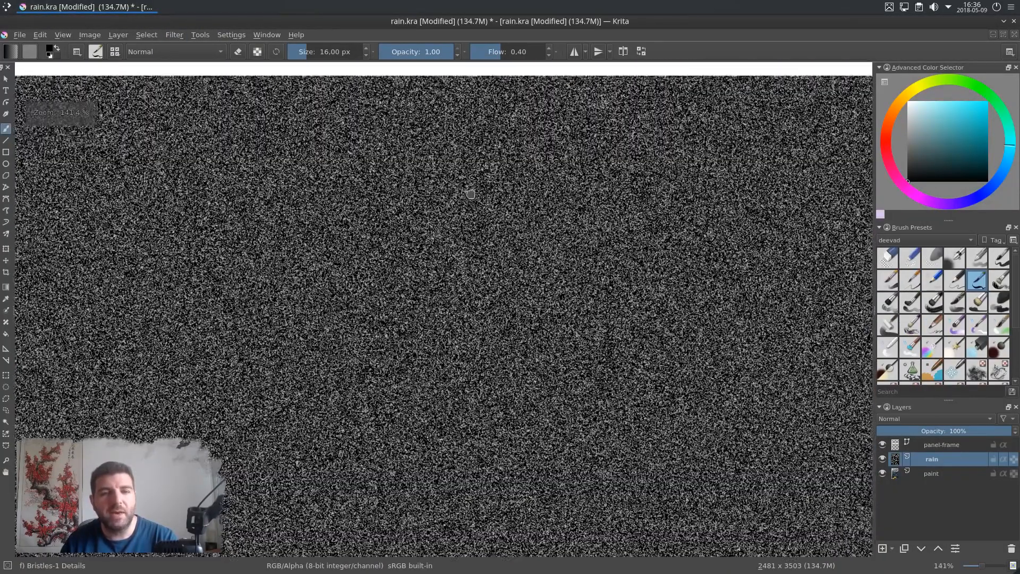
left_click_drag(470, 194, 468, 260)
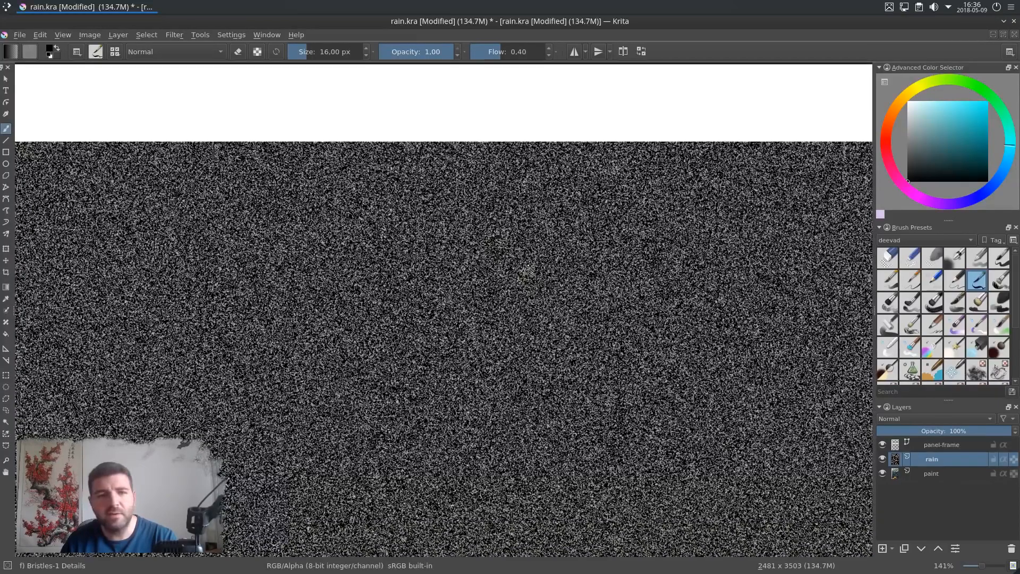
scroll(262, 211, "up", 5)
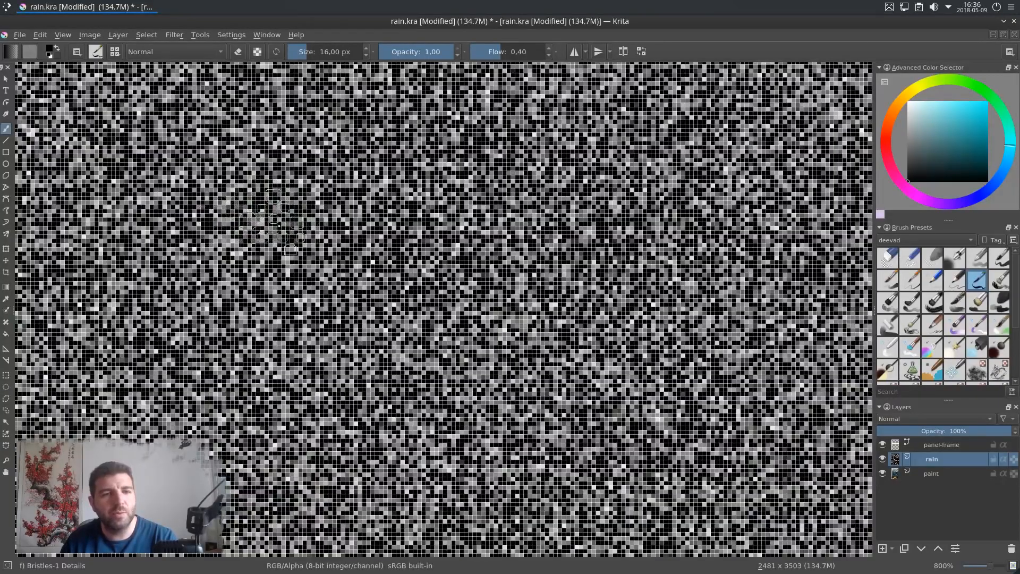
Step: Apply a Gaussian Blur to the rain layer with horizontal and vertical radius about 10.24 px
scroll(517, 180, "down", 5)
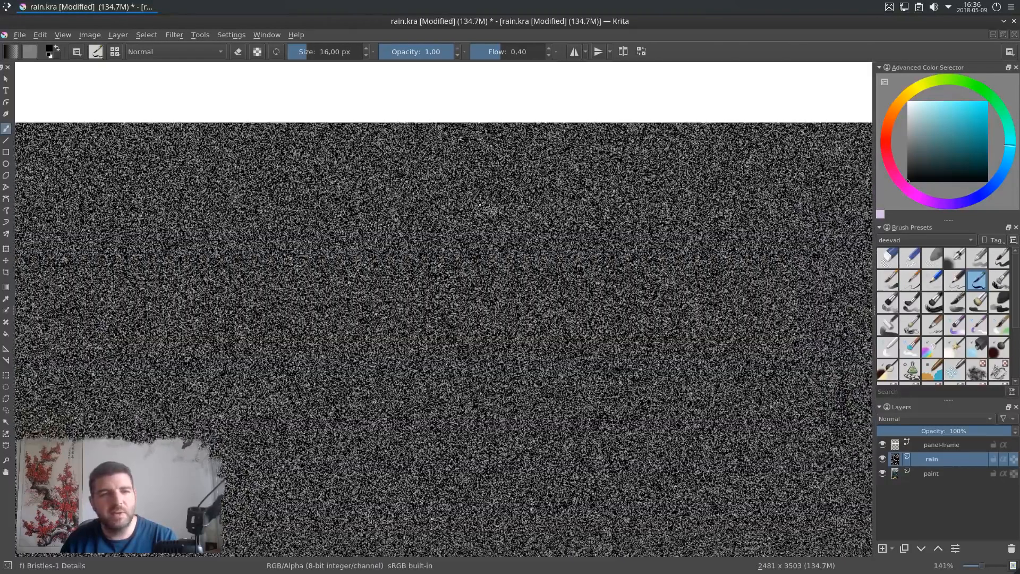
left_click(175, 35)
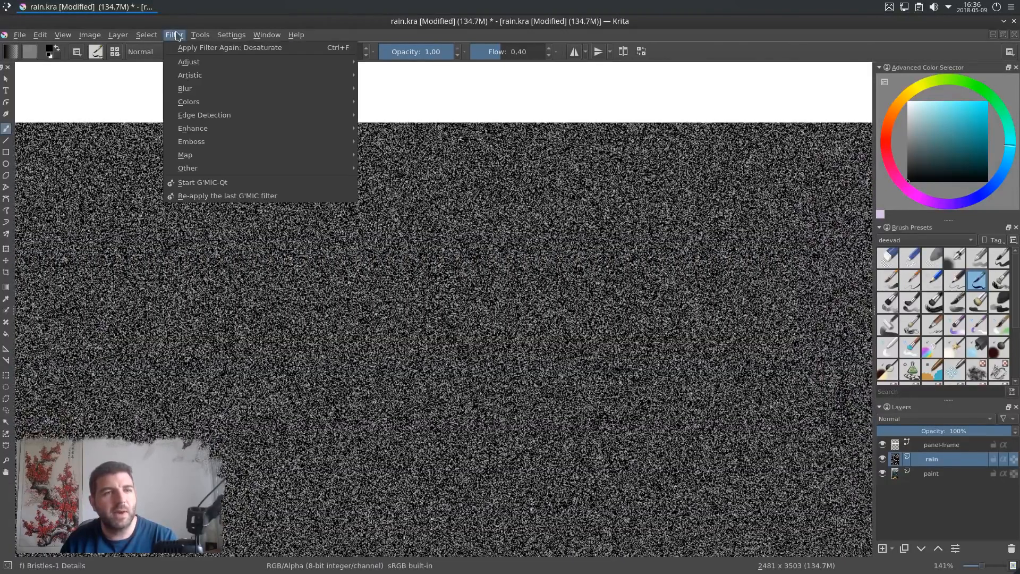
mouse_move(191, 88)
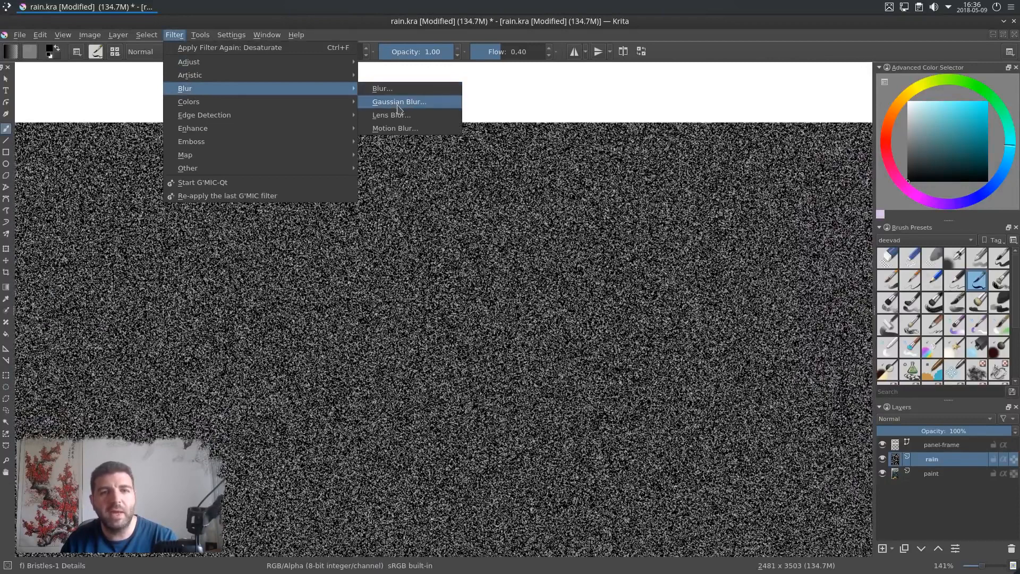
left_click(400, 102)
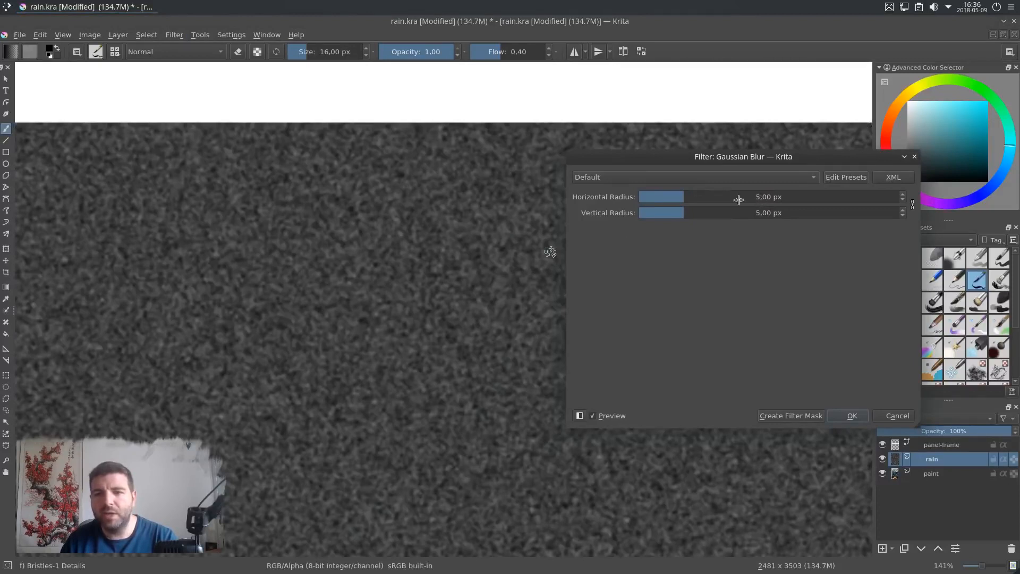
left_click_drag(680, 198, 696, 198)
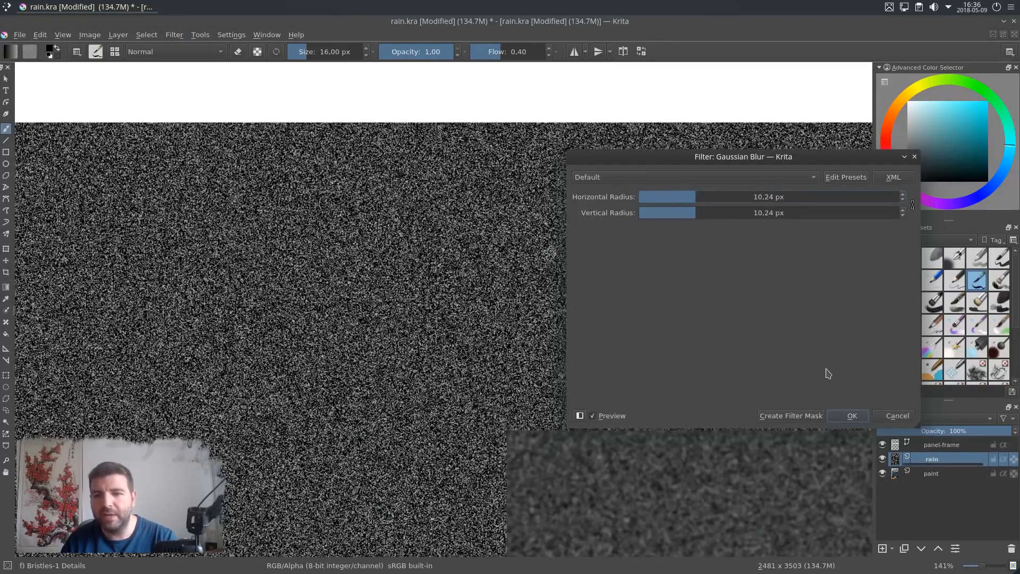
left_click(852, 417)
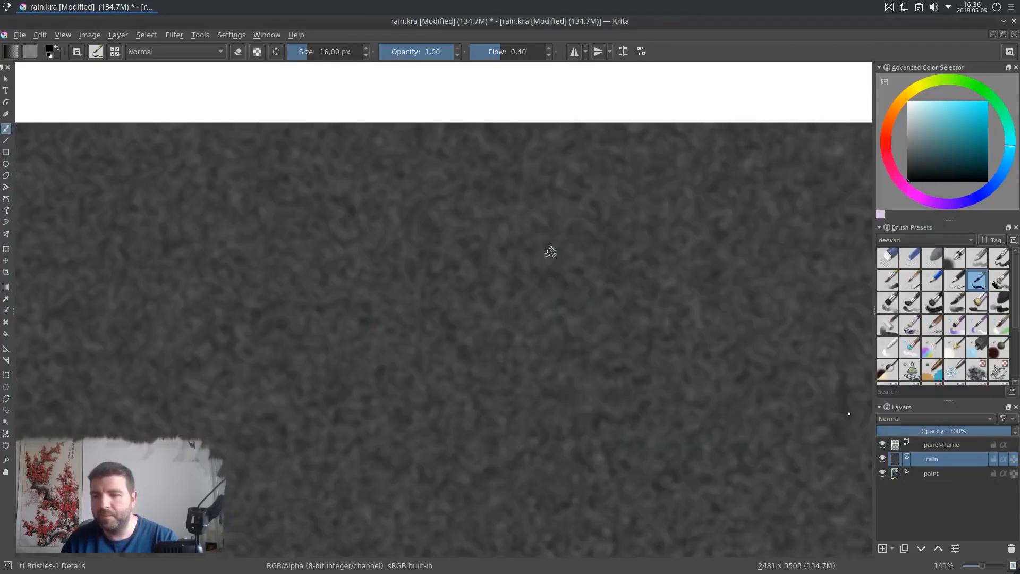
Step: Inspect the blurred noise across the whole canvas at different zoom levels
scroll(546, 275, "down", 2)
left_click_drag(559, 322, 393, 245)
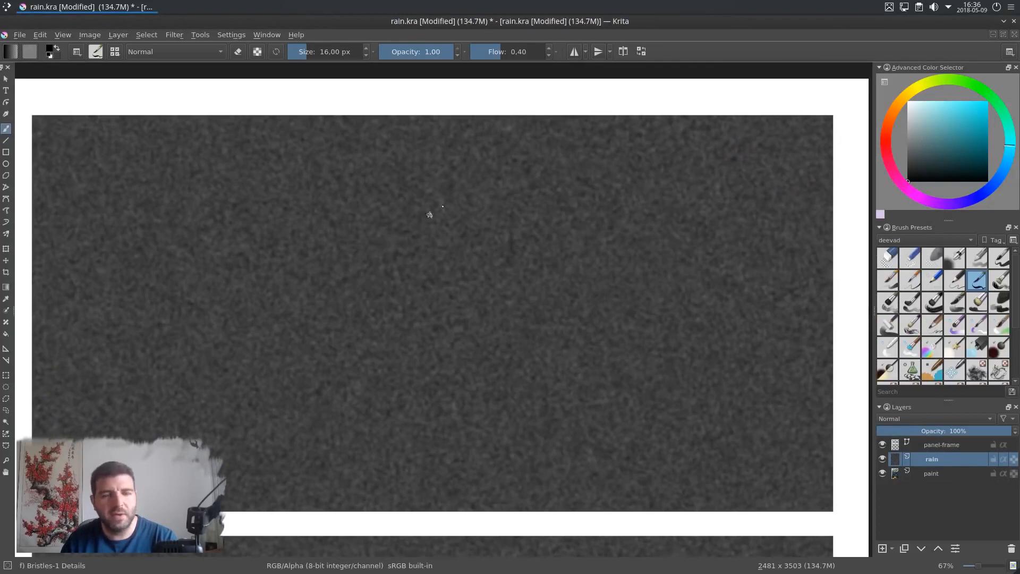
scroll(448, 188, "up", 1)
left_click_drag(450, 195, 453, 203)
scroll(464, 234, "down", 1)
left_click_drag(499, 314, 508, 299)
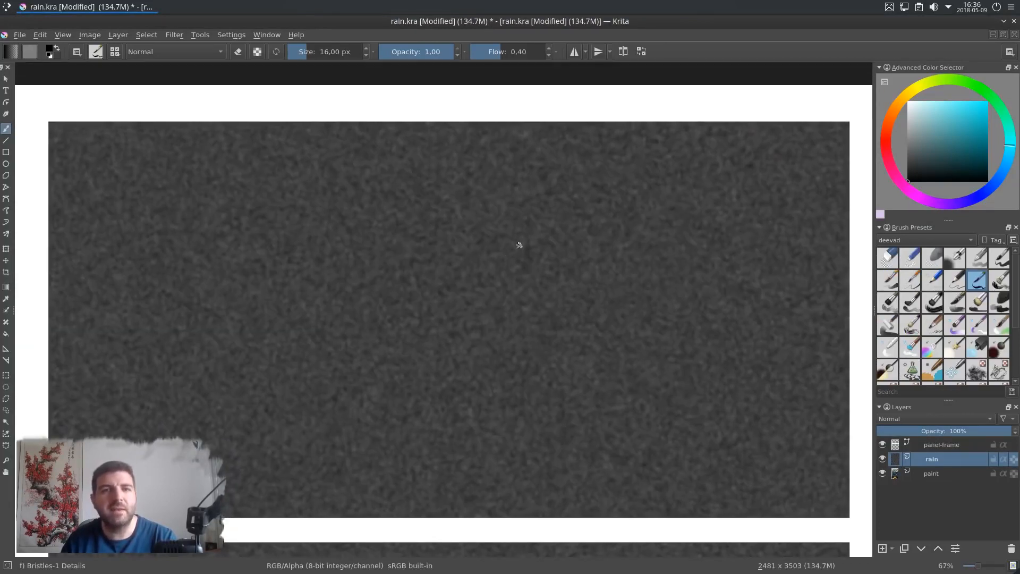
left_click_drag(516, 254, 515, 260)
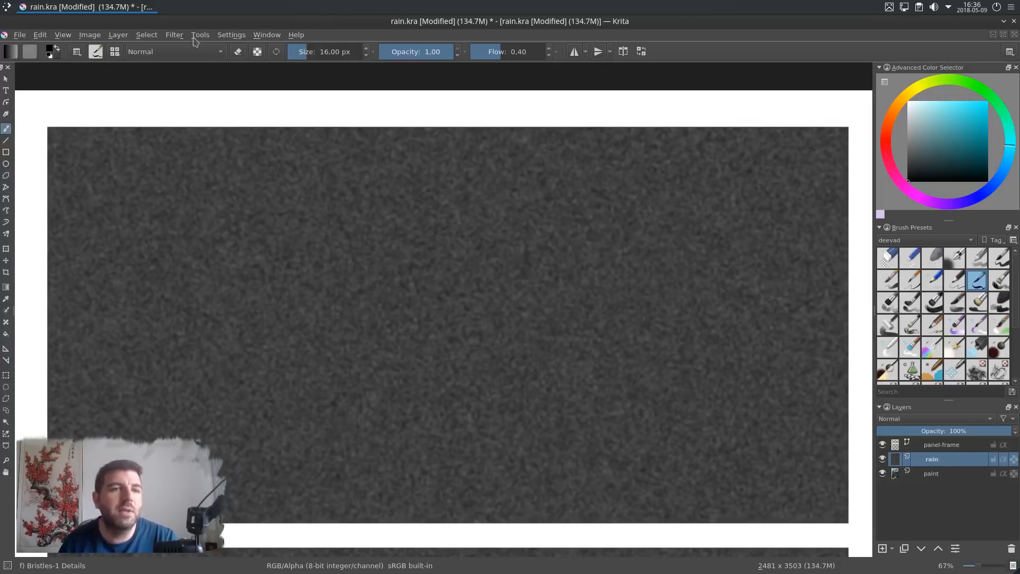
Step: Apply Levels to the rain layer, narrowing the input levels to black 78 and white 86
left_click(174, 34)
mouse_move(206, 62)
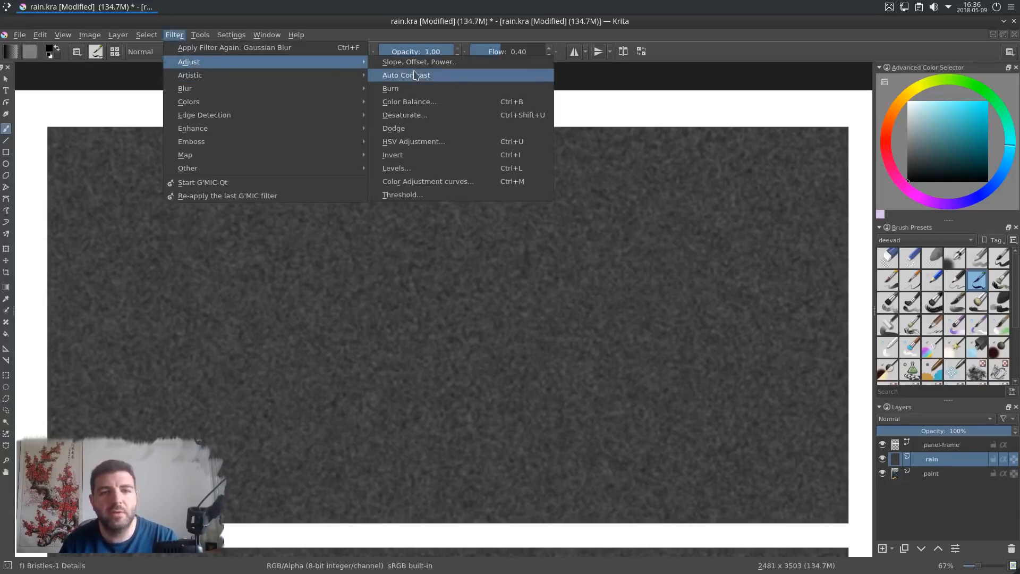
left_click(433, 169)
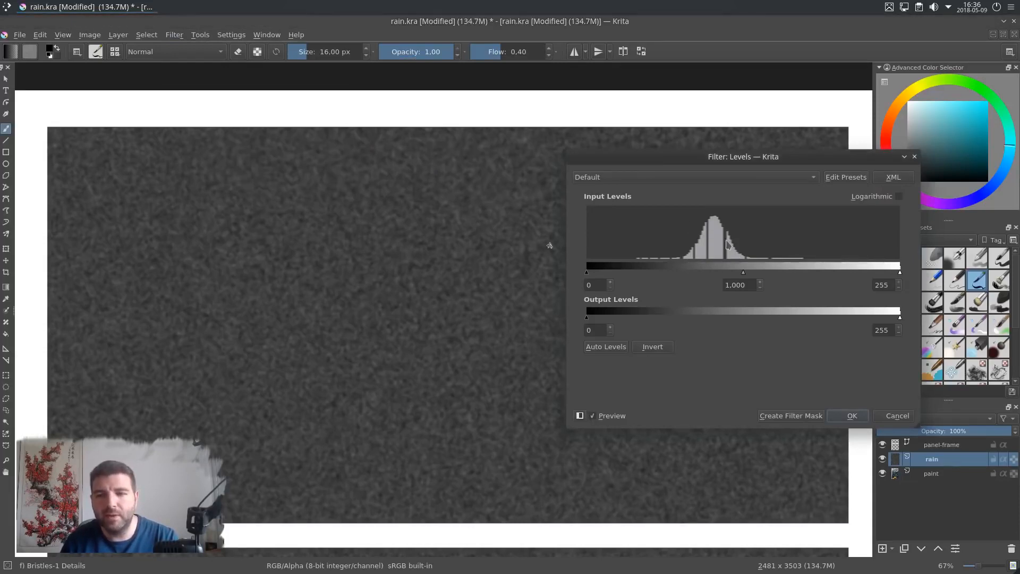
left_click_drag(587, 272, 684, 272)
left_click_drag(901, 273, 745, 273)
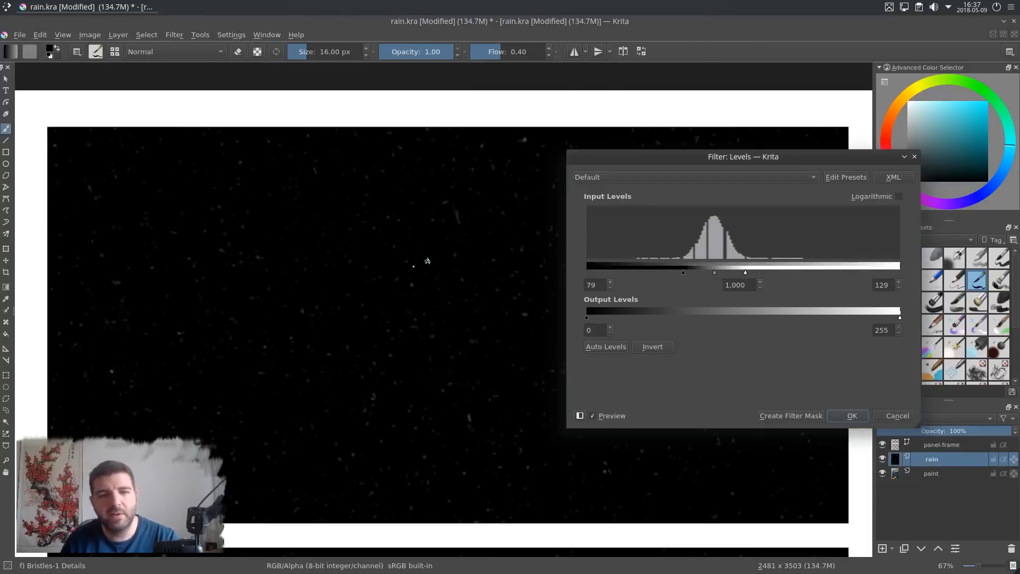
scroll(410, 288, "up", 2)
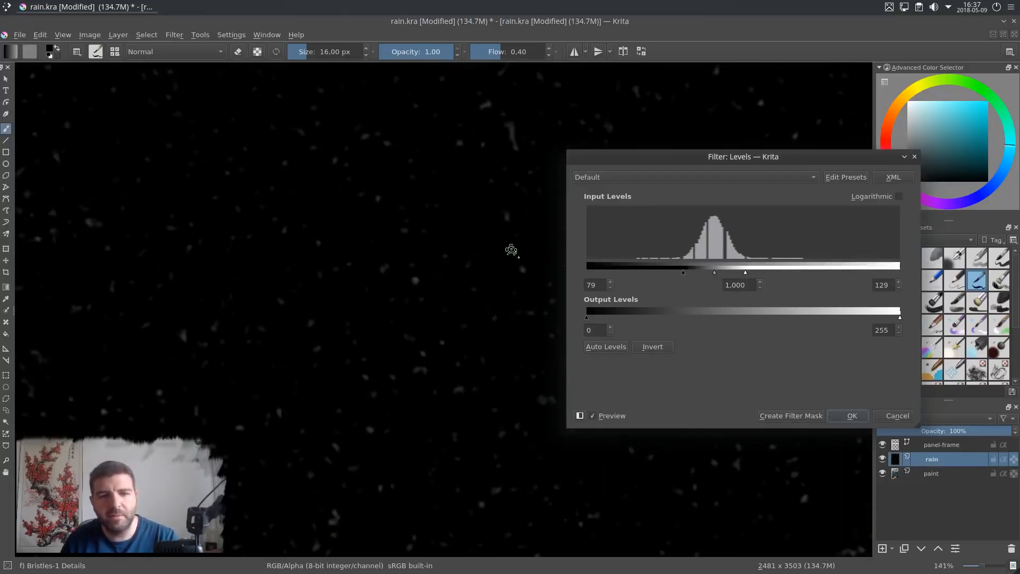
left_click_drag(747, 275, 707, 275)
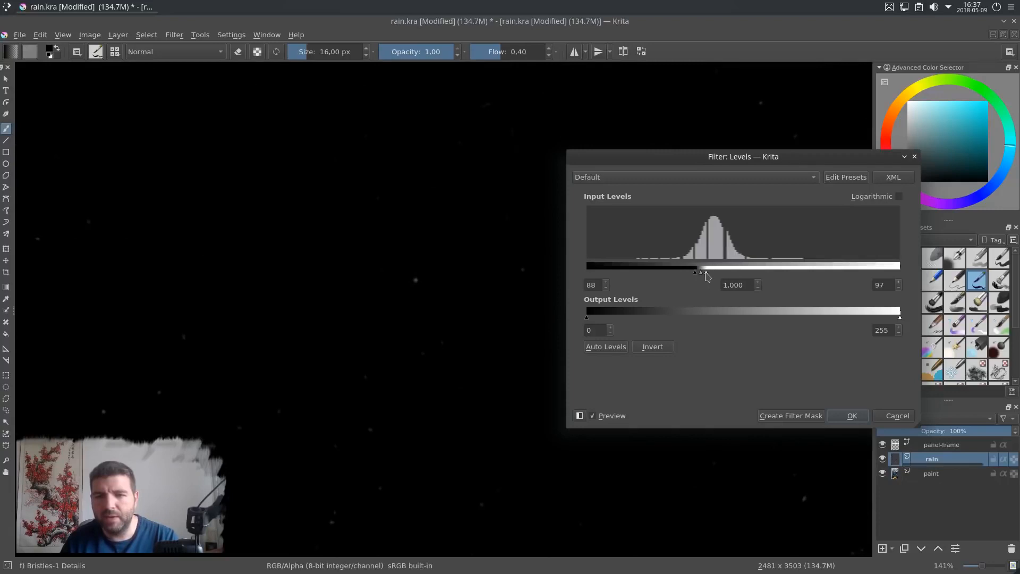
scroll(450, 268, "down", 1)
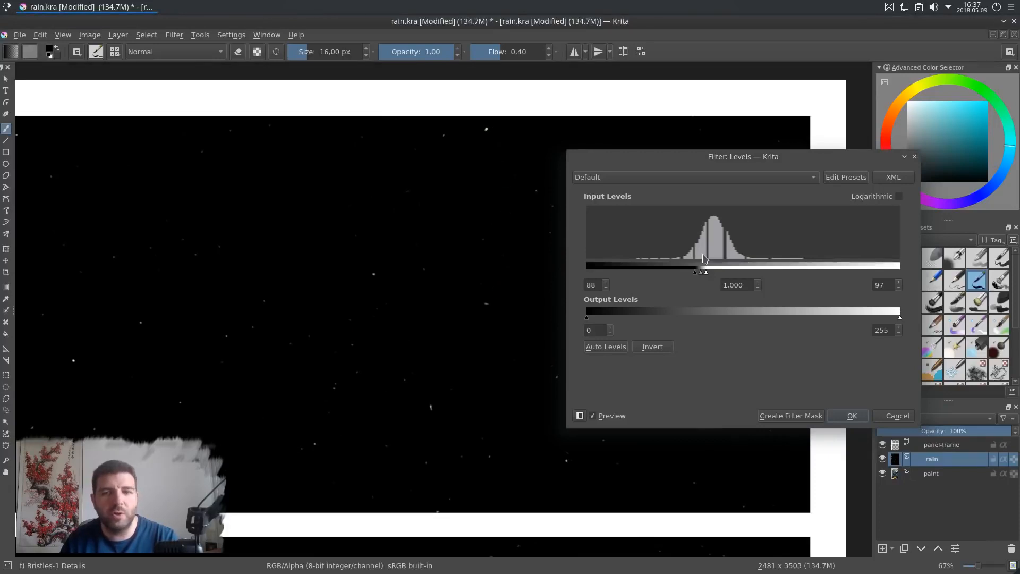
mouse_move(698, 273)
left_mouse_down()
mouse_move(681, 275)
mouse_move(695, 273)
left_mouse_up()
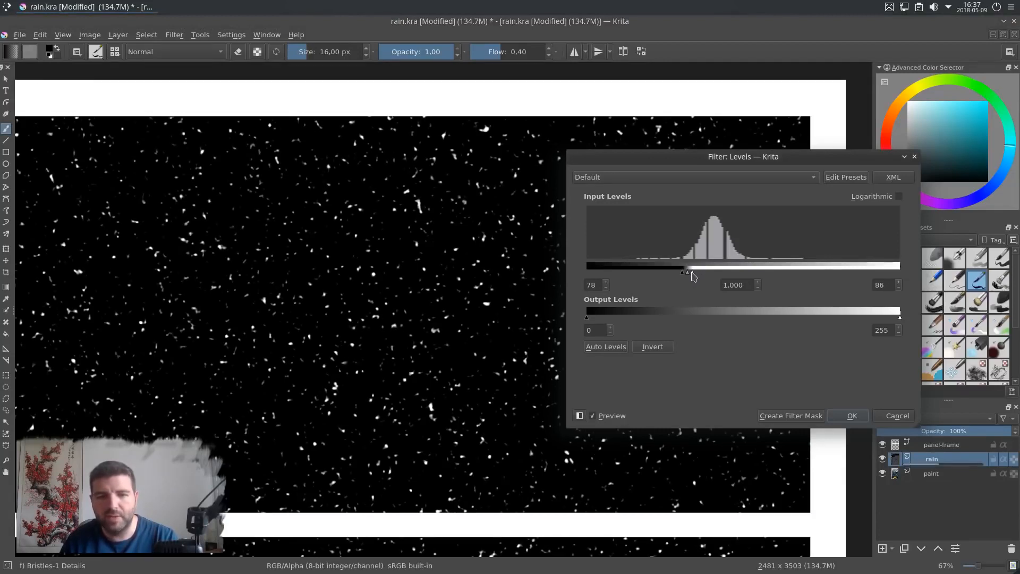
left_click_drag(694, 275, 670, 276)
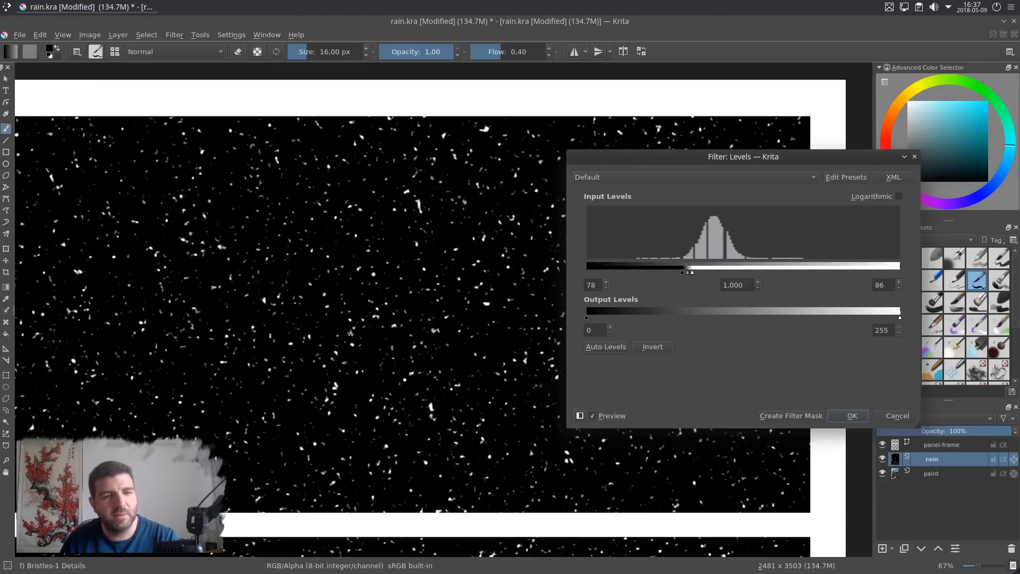
left_click(852, 417)
Step: Apply Color to Alpha to the rain layer with black as the colour to remove
left_click_drag(322, 327, 338, 315)
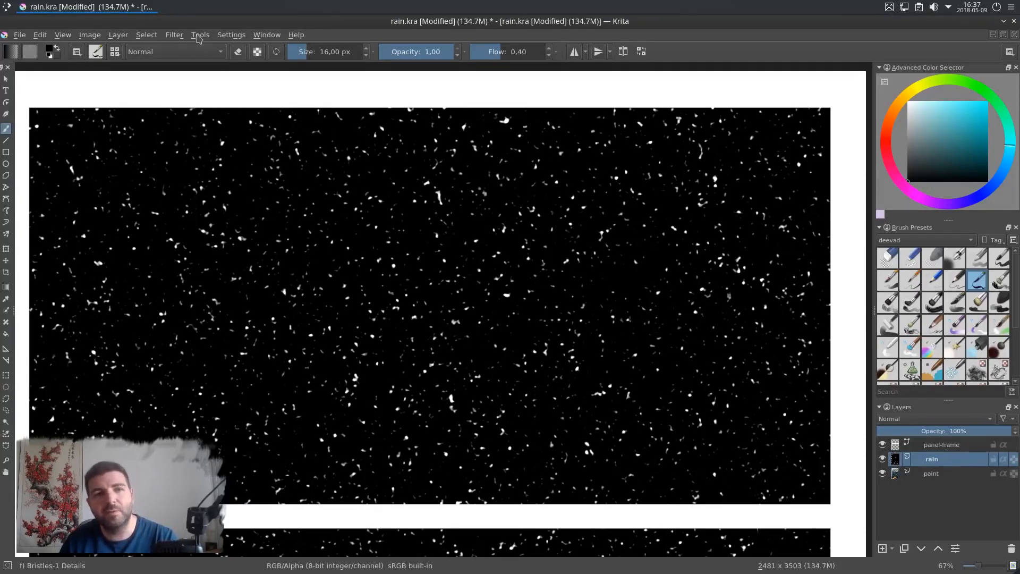
left_click(174, 35)
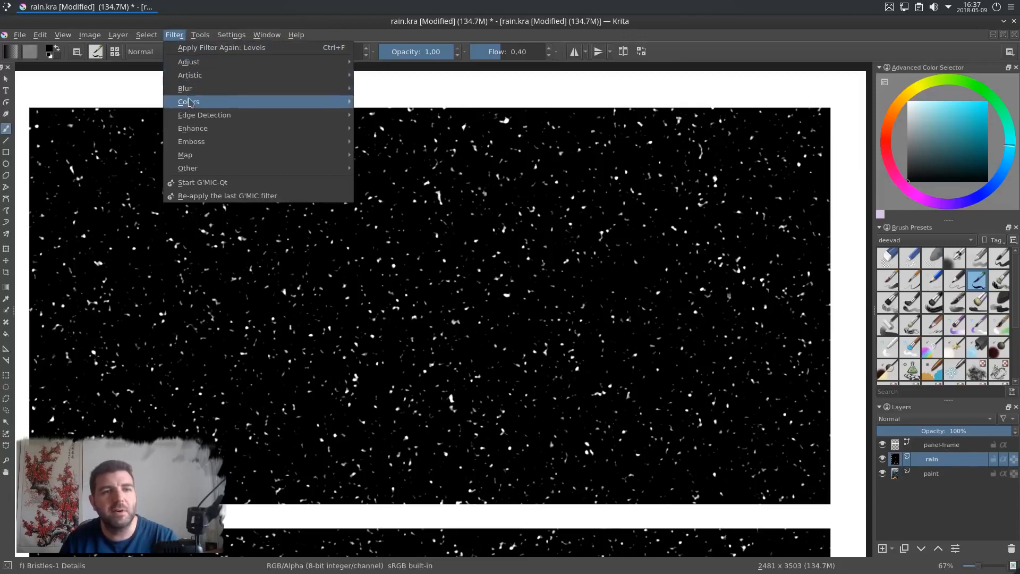
mouse_move(192, 103)
left_click(430, 107)
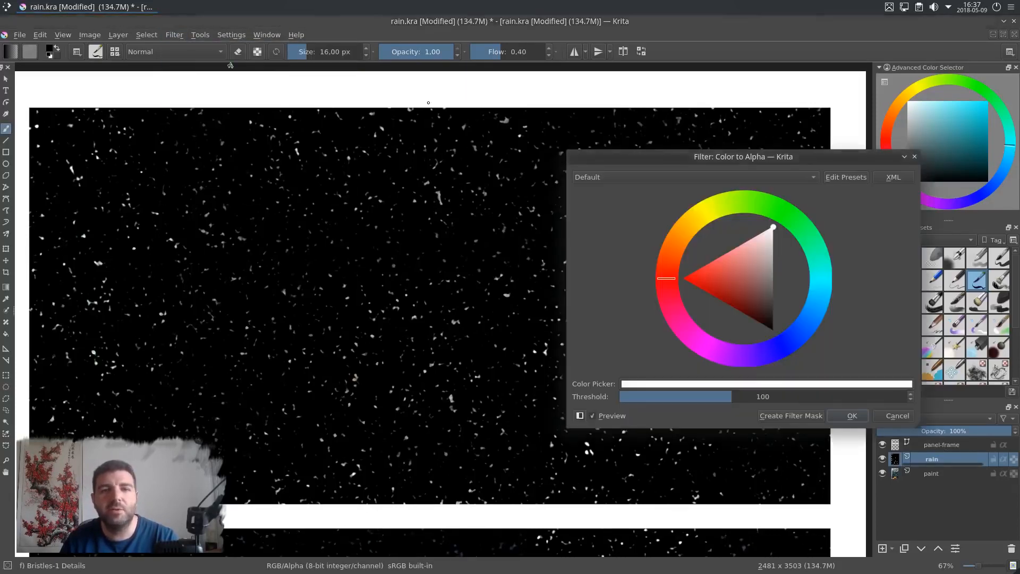
left_click_drag(774, 234, 773, 334)
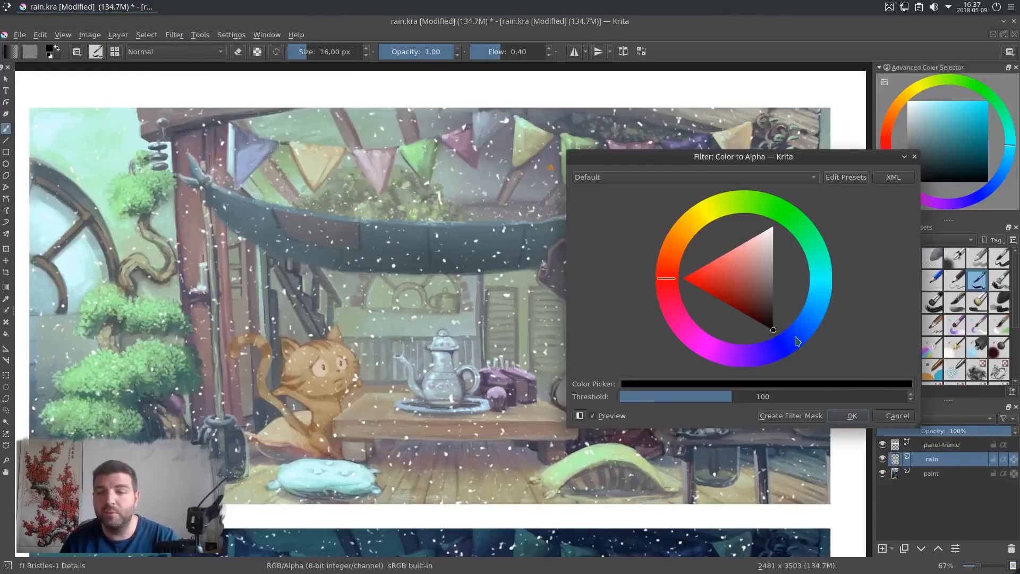
left_click(852, 418)
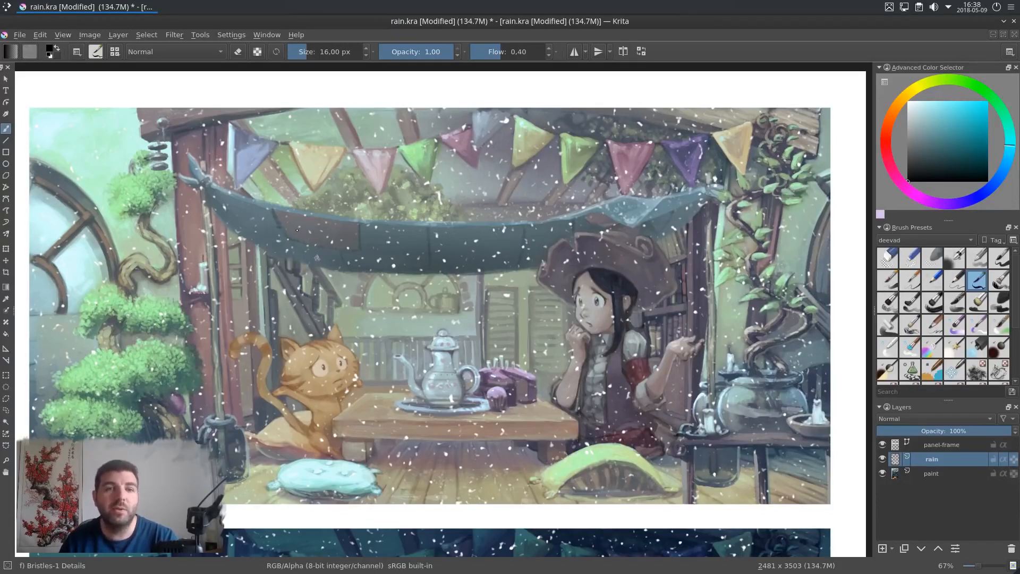
Step: Apply Motion Blur to the rain layer with length 60 and angle 258°
left_click(176, 35)
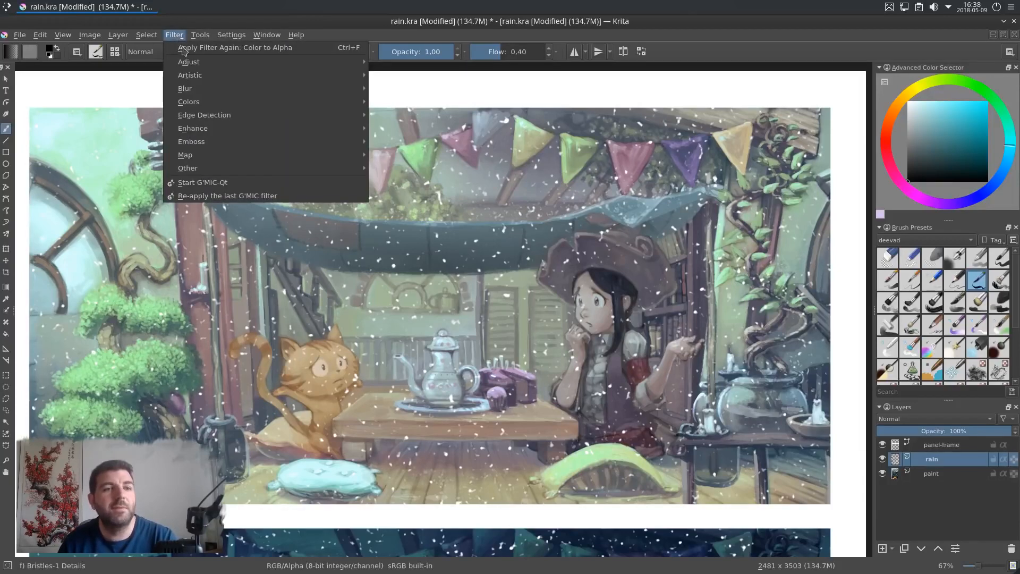
mouse_move(201, 90)
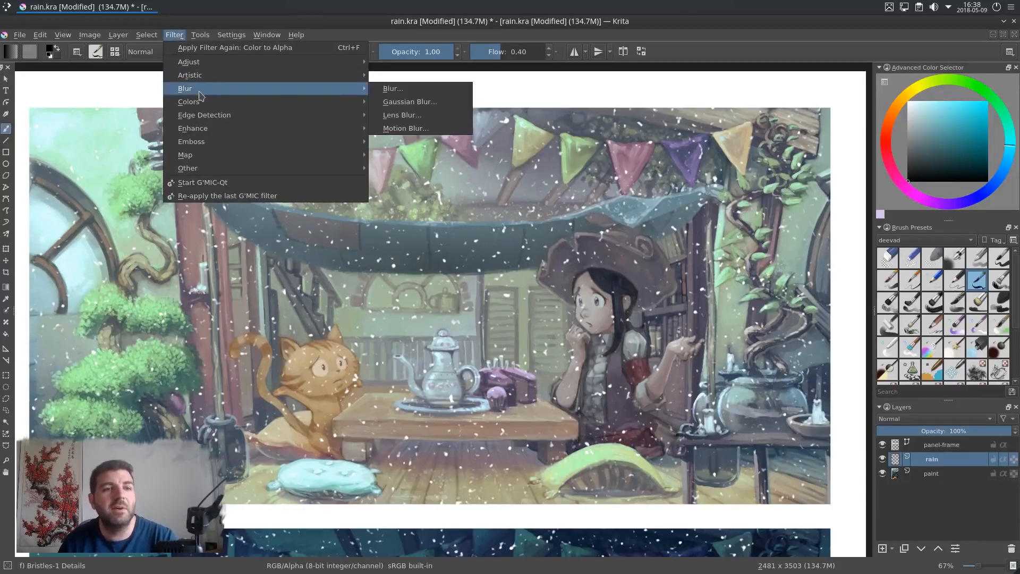
left_click(414, 130)
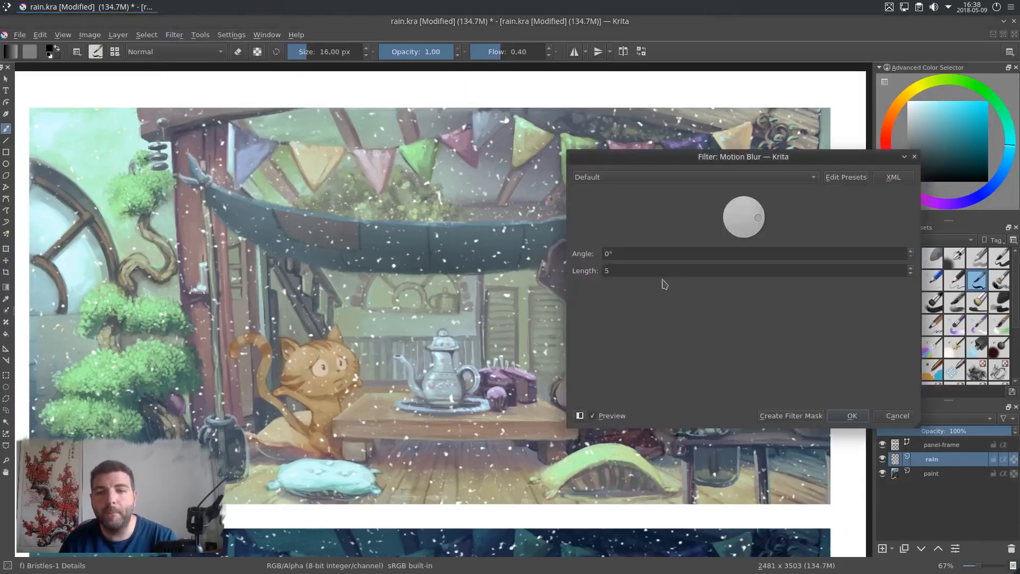
left_click_drag(626, 272, 562, 269)
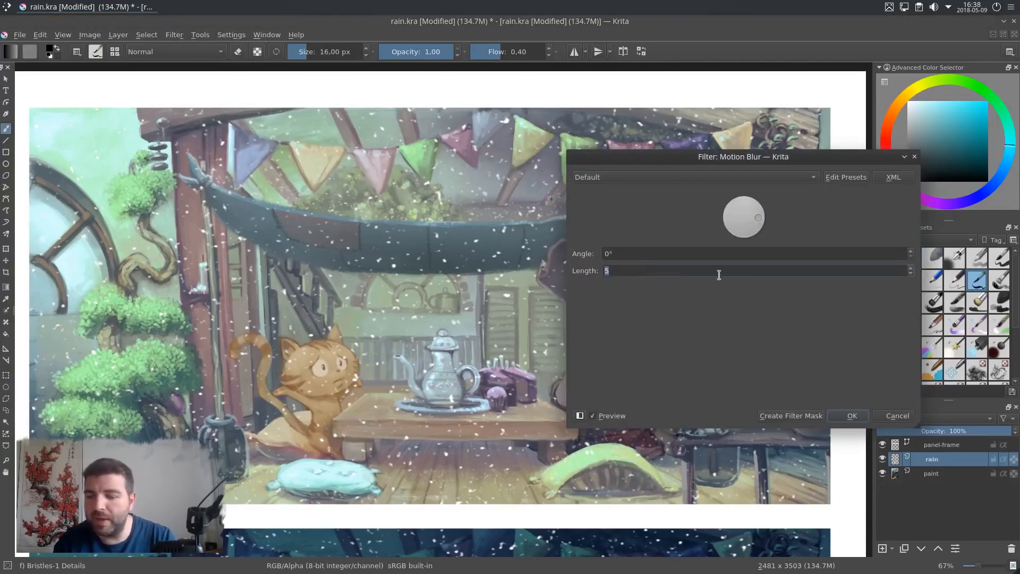
type("60")
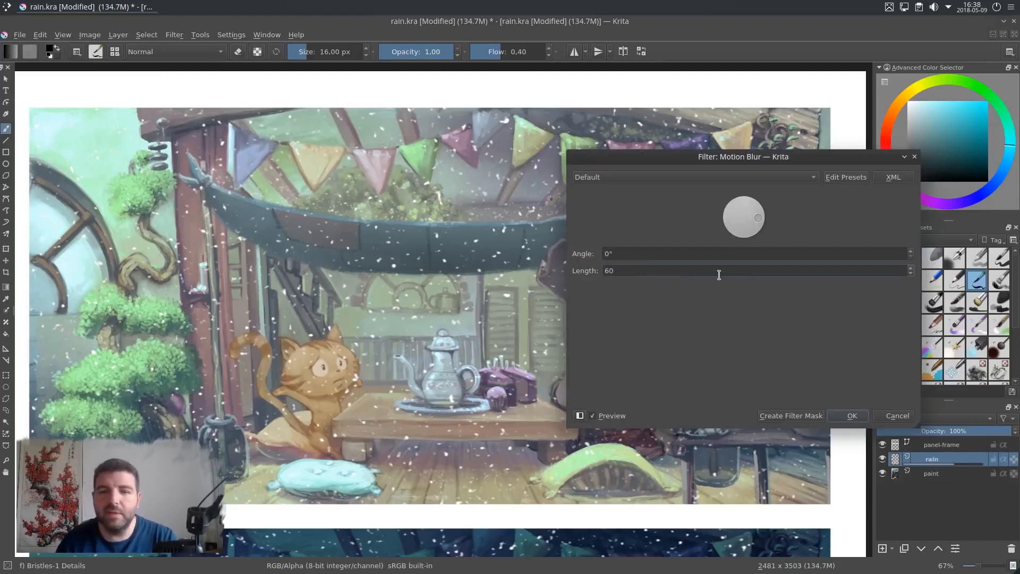
left_click(692, 254)
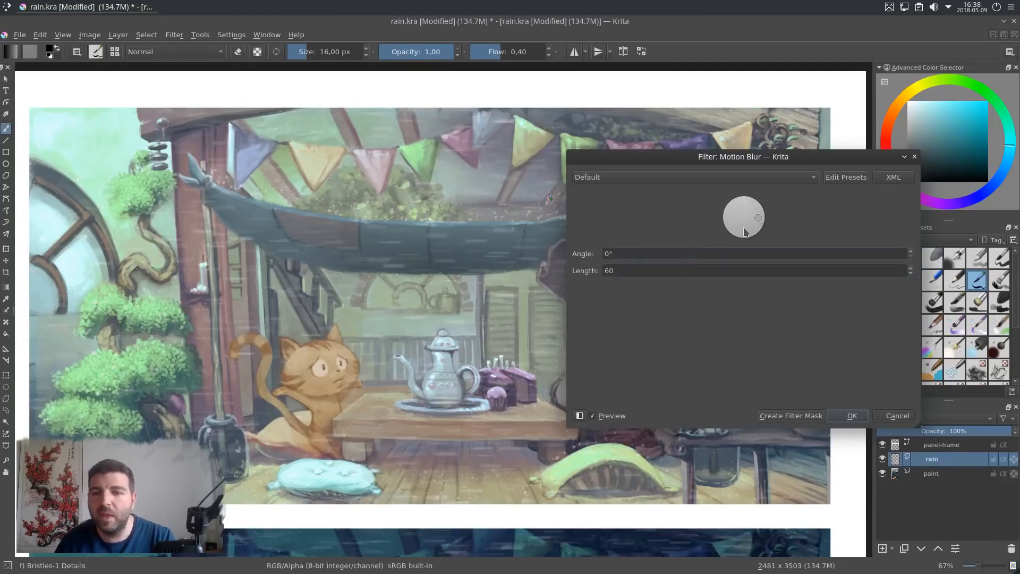
left_click_drag(761, 222, 747, 243)
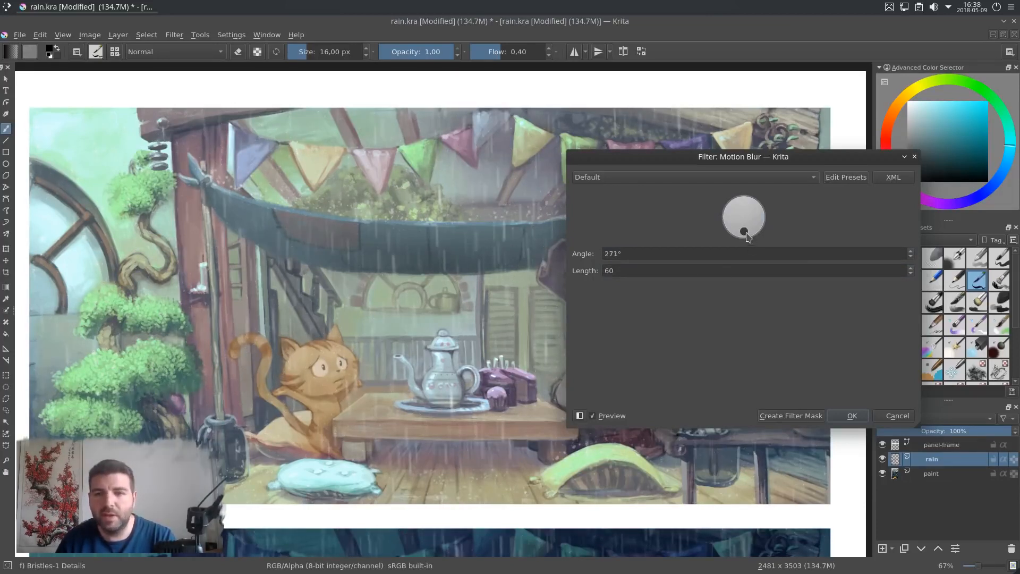
left_click_drag(748, 237, 739, 239)
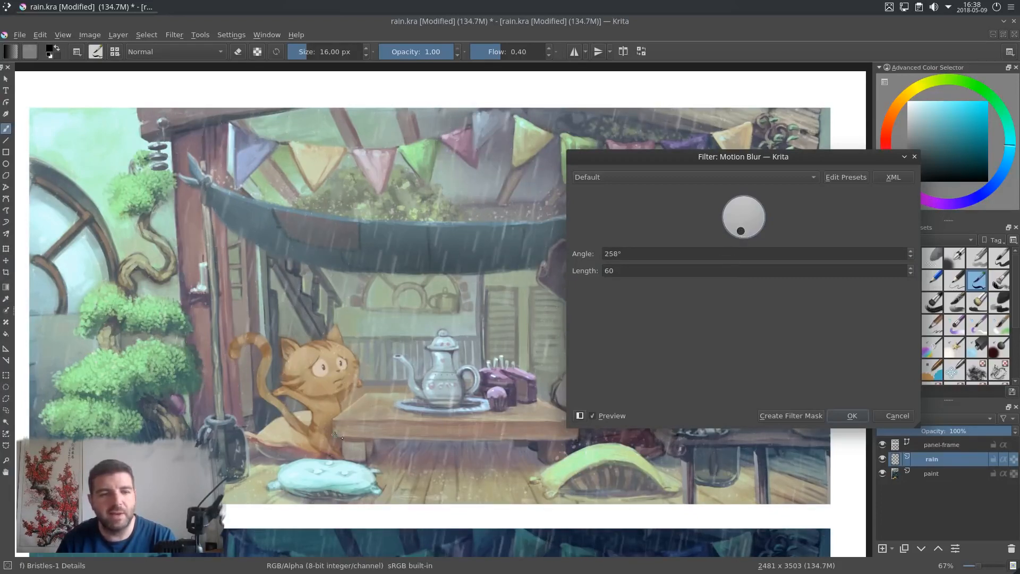
mouse_move(474, 311)
left_mouse_down()
mouse_move(423, 319)
mouse_move(463, 299)
mouse_move(481, 304)
left_mouse_up()
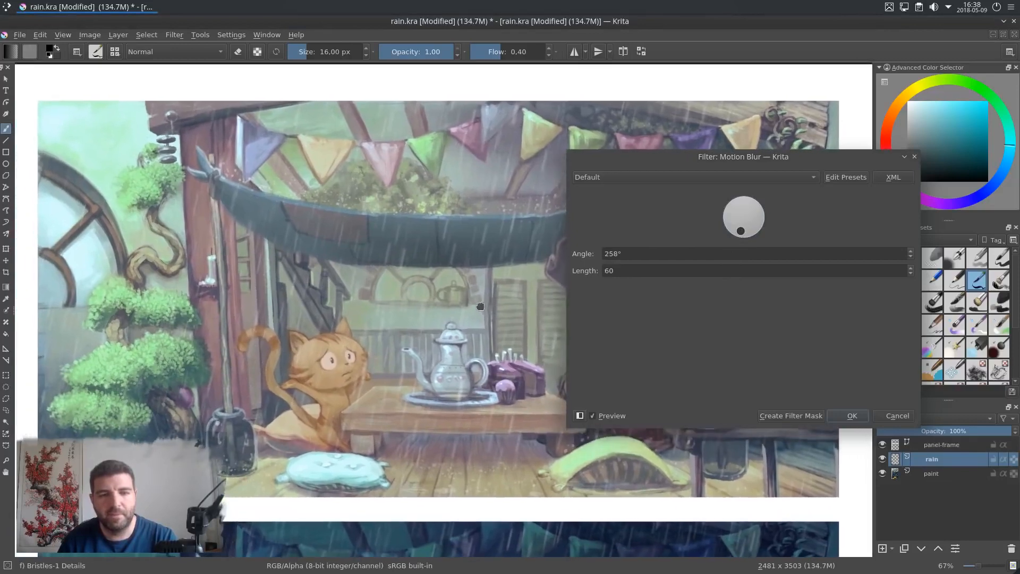
left_click(853, 416)
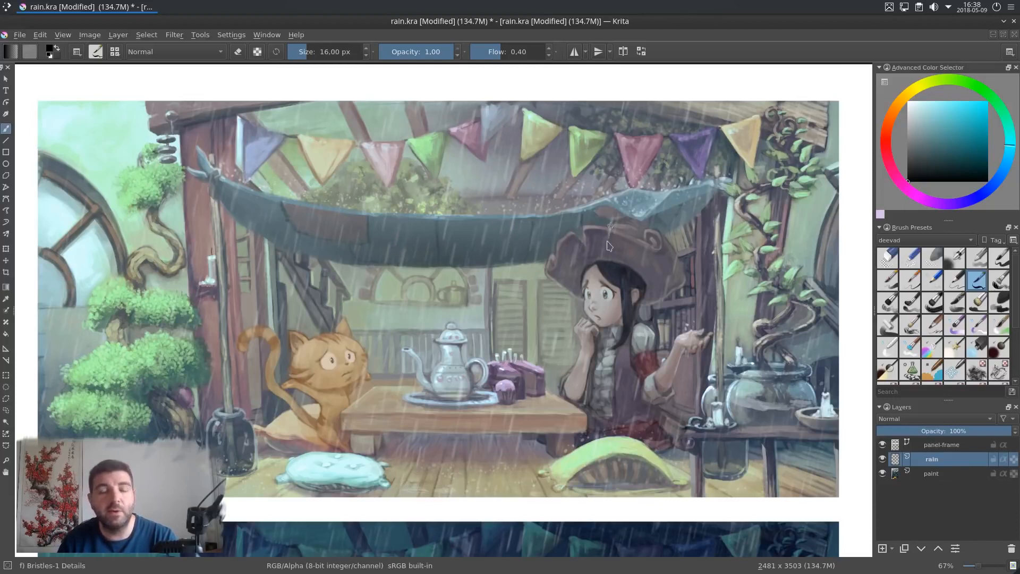
Step: Apply Color Adjustment curves to the rain layer on the Alpha channel, moving the top point to input 113
left_click_drag(600, 344, 613, 353)
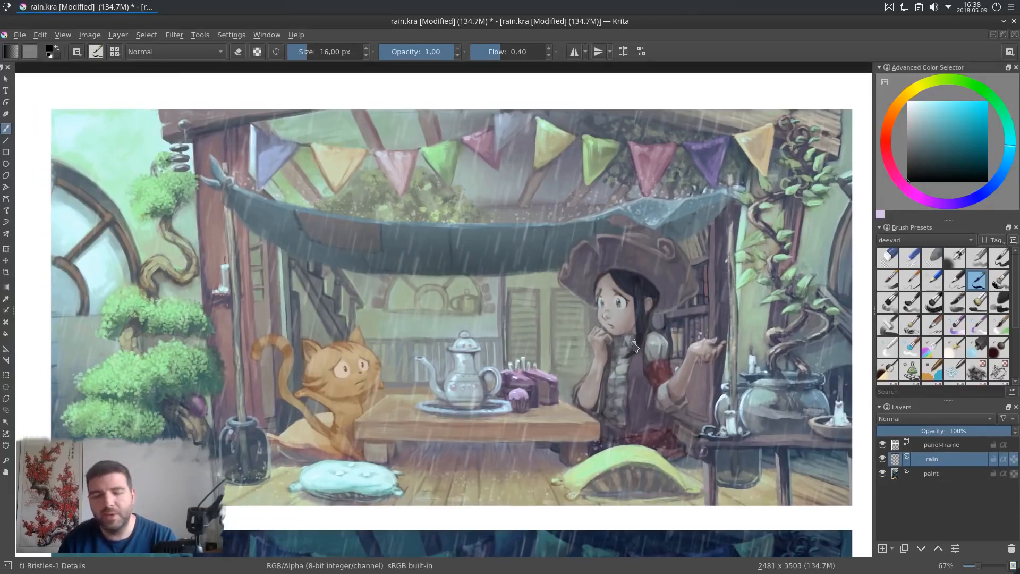
left_click_drag(631, 344, 630, 345)
left_click(174, 34)
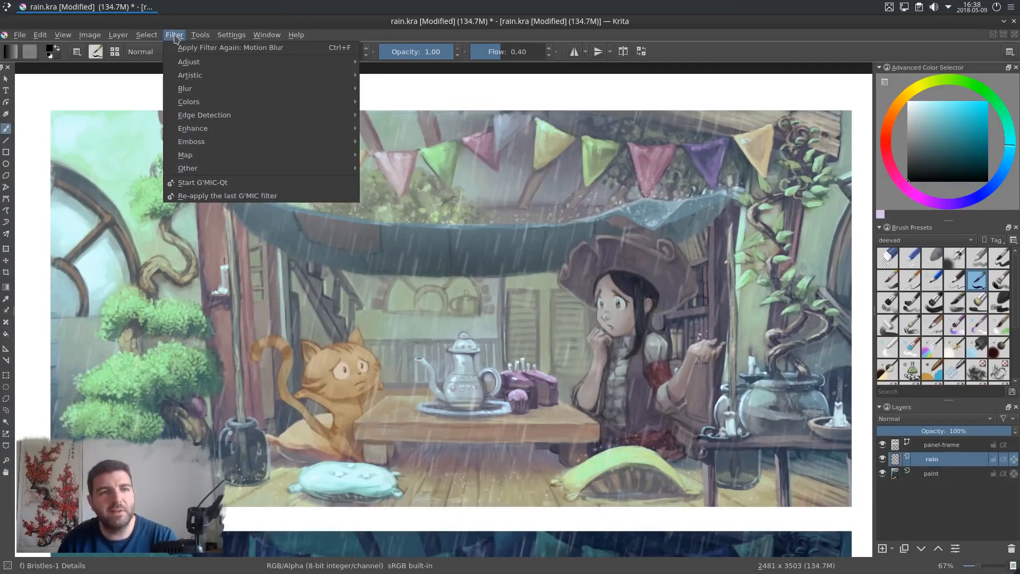
mouse_move(319, 62)
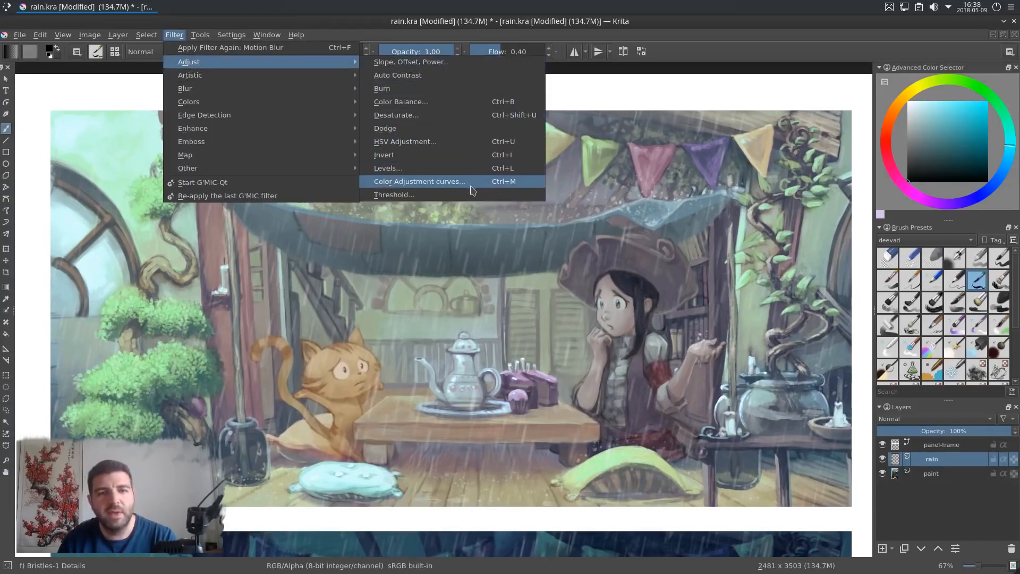
left_click(417, 188)
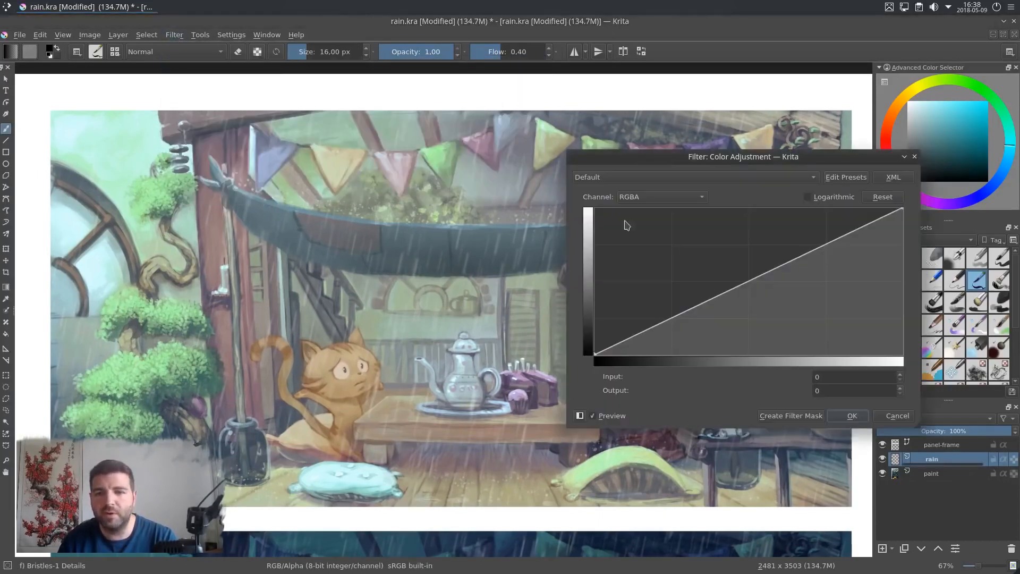
left_click(635, 201)
left_click(648, 251)
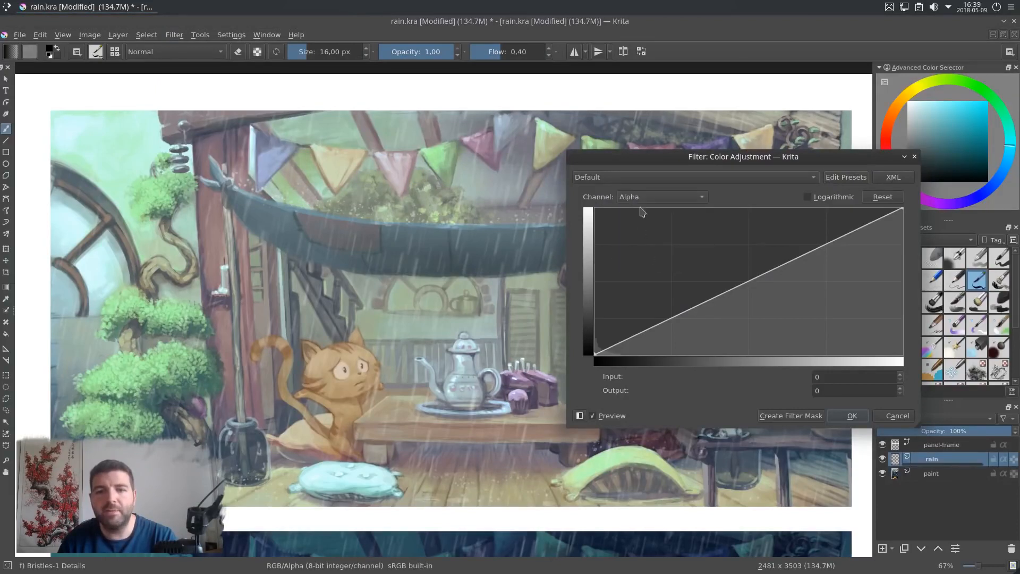
left_click_drag(903, 209, 731, 209)
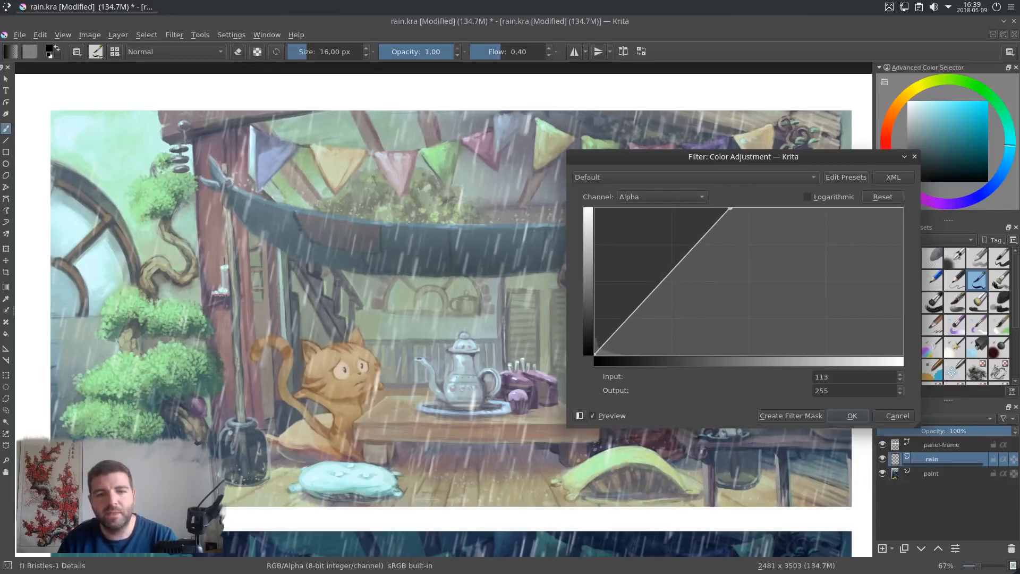
left_click_drag(436, 296, 384, 281)
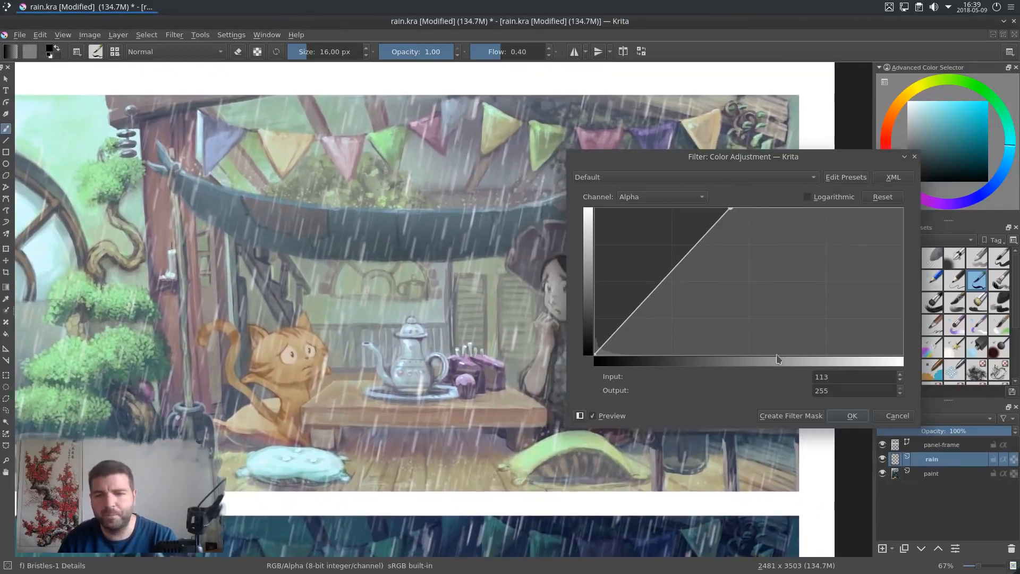
left_click(851, 415)
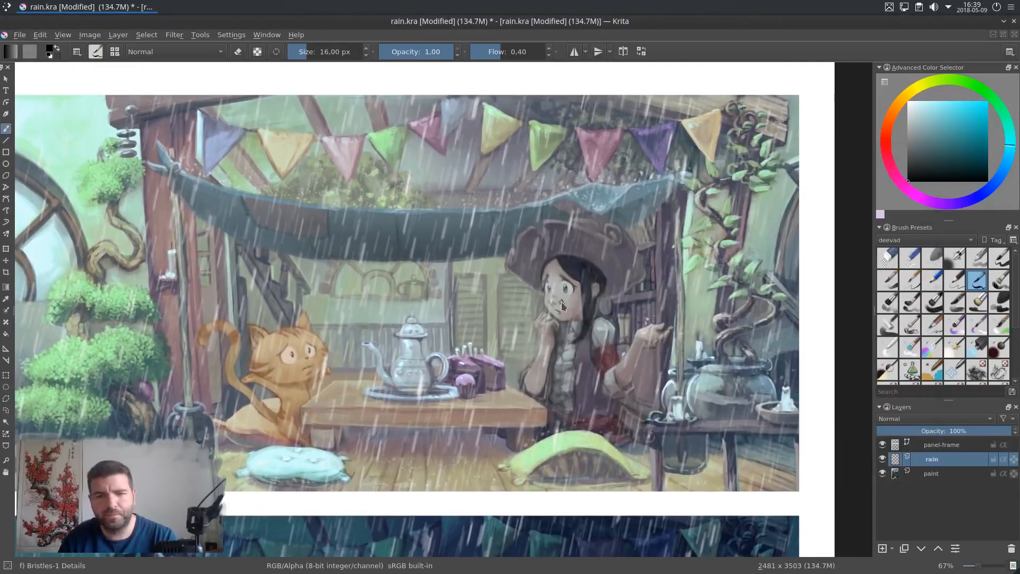
Step: Hide the rain layer and select the paint layer
scroll(561, 302, "down", 1)
left_click_drag(546, 470, 585, 460)
scroll(559, 235, "up", 1)
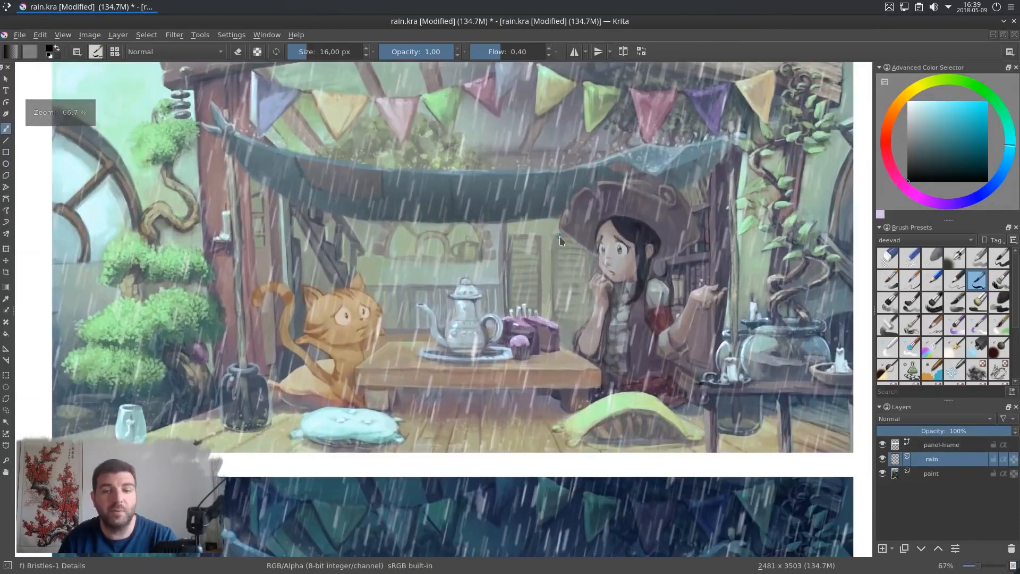
scroll(564, 240, "down", 1)
left_click_drag(564, 238, 560, 277)
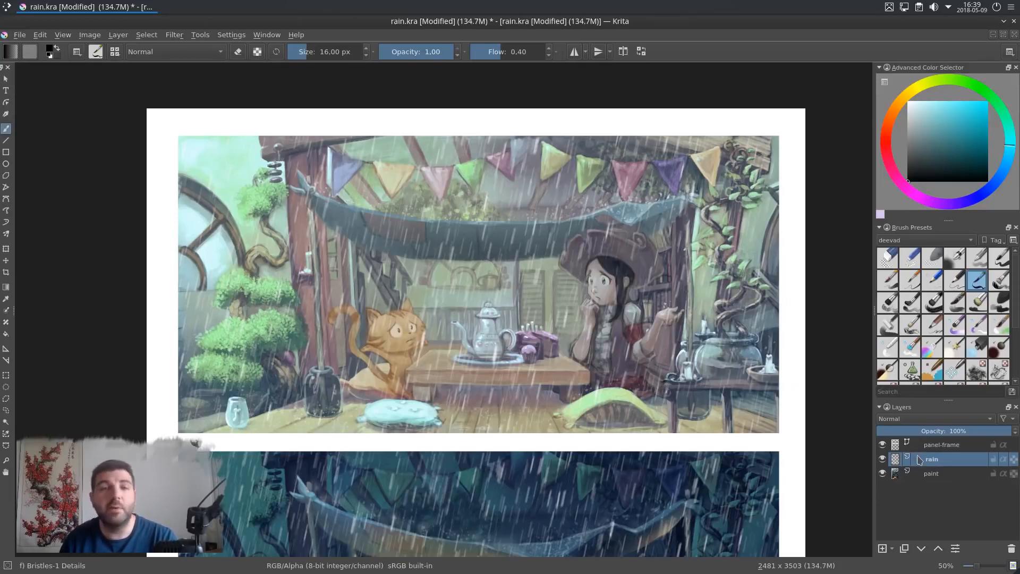
mouse_move(919, 458)
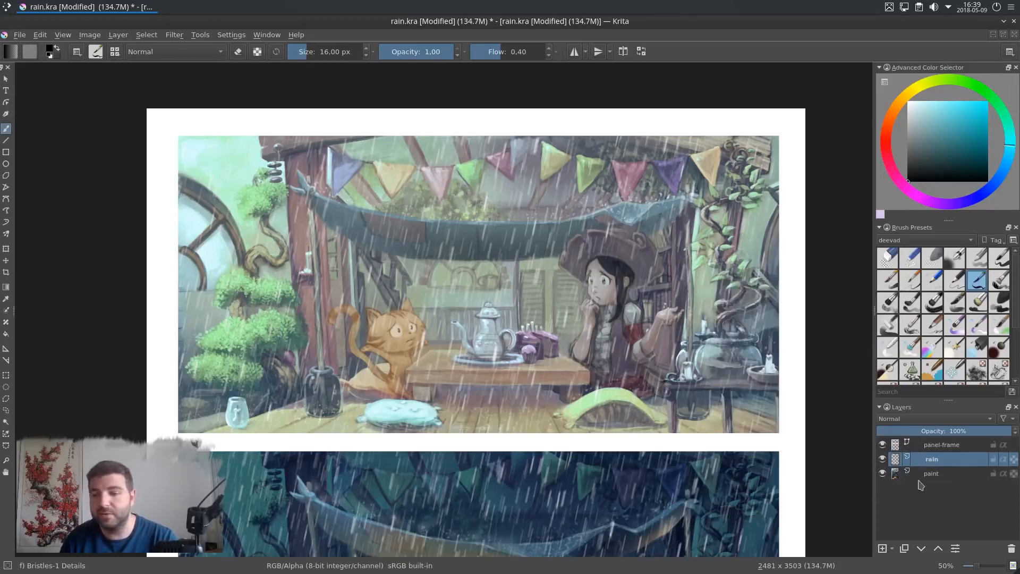
left_click(883, 459)
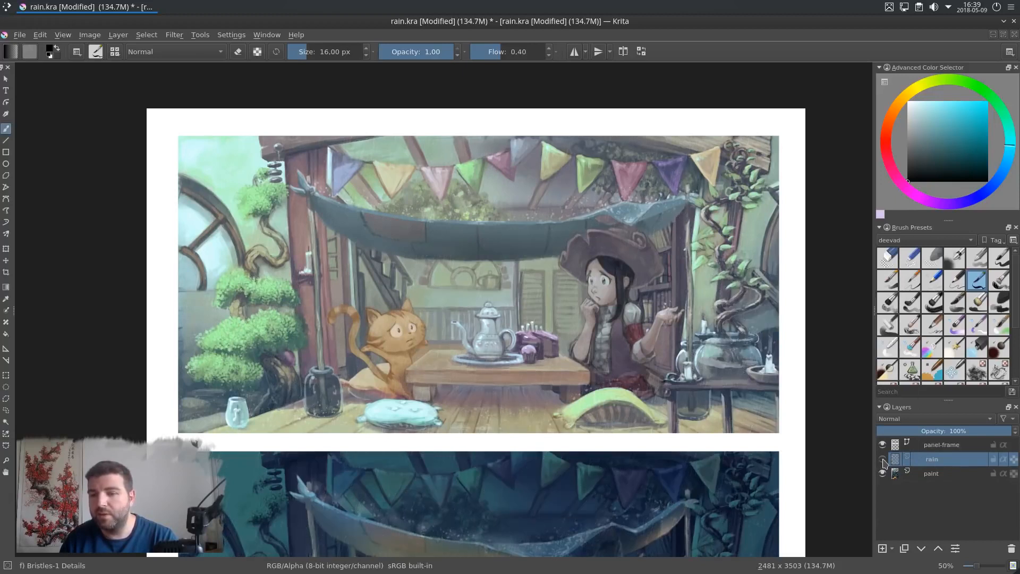
left_click(956, 474)
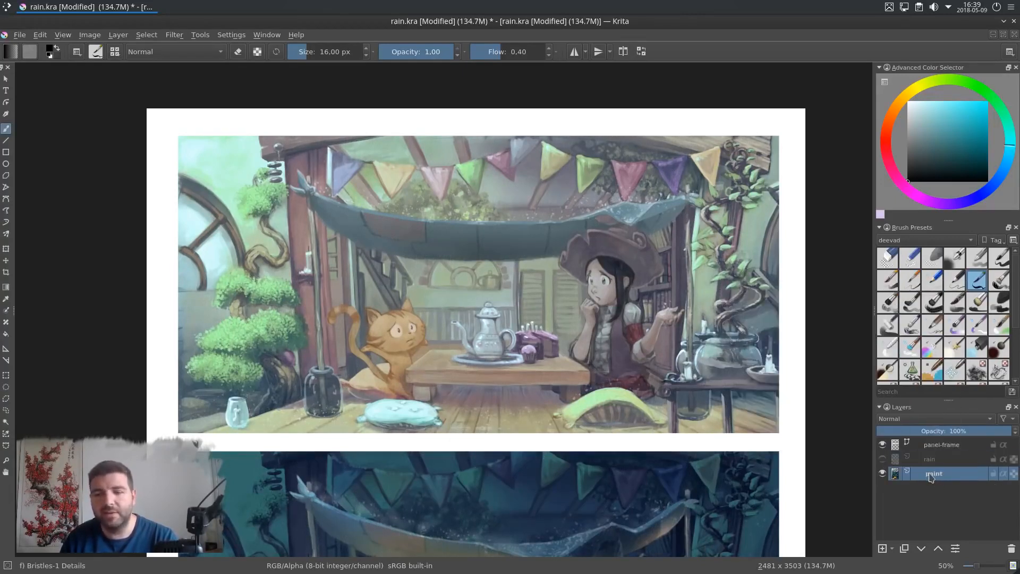
mouse_move(931, 477)
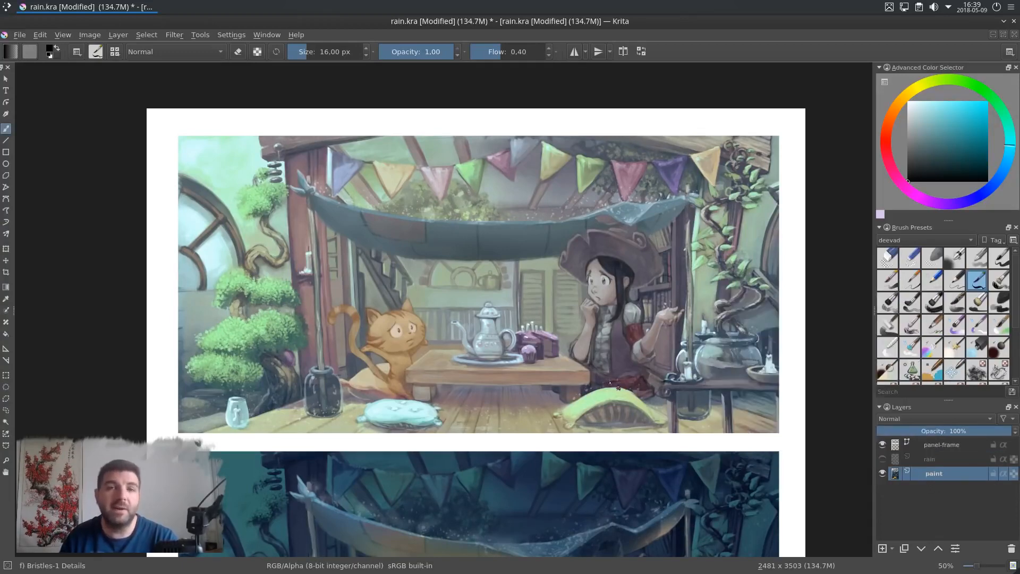
Step: Open G'MIC-Qt and find the Rain & snow filter by searching for rain
scroll(601, 306, "up", 1)
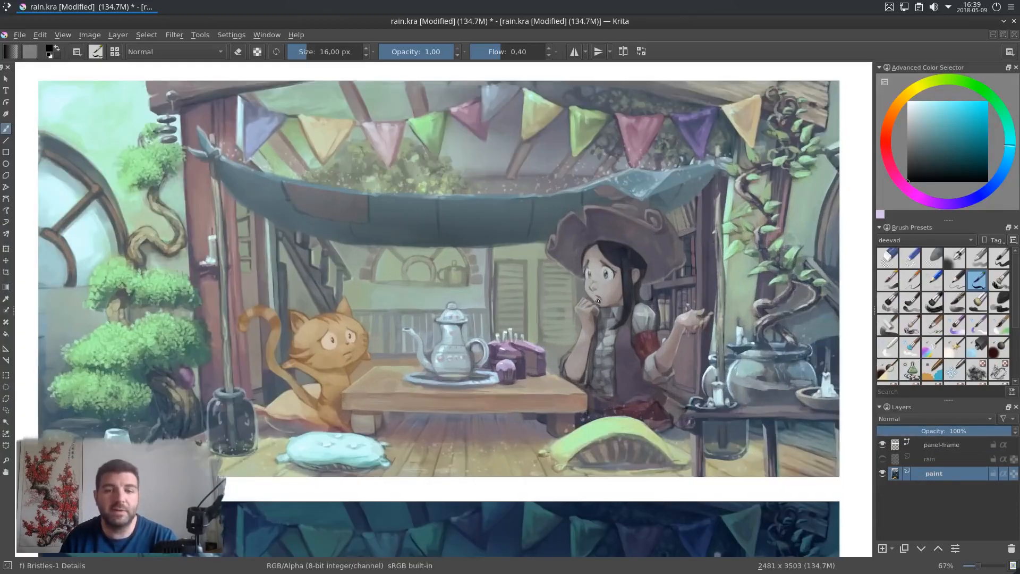
left_click(174, 35)
left_click(224, 183)
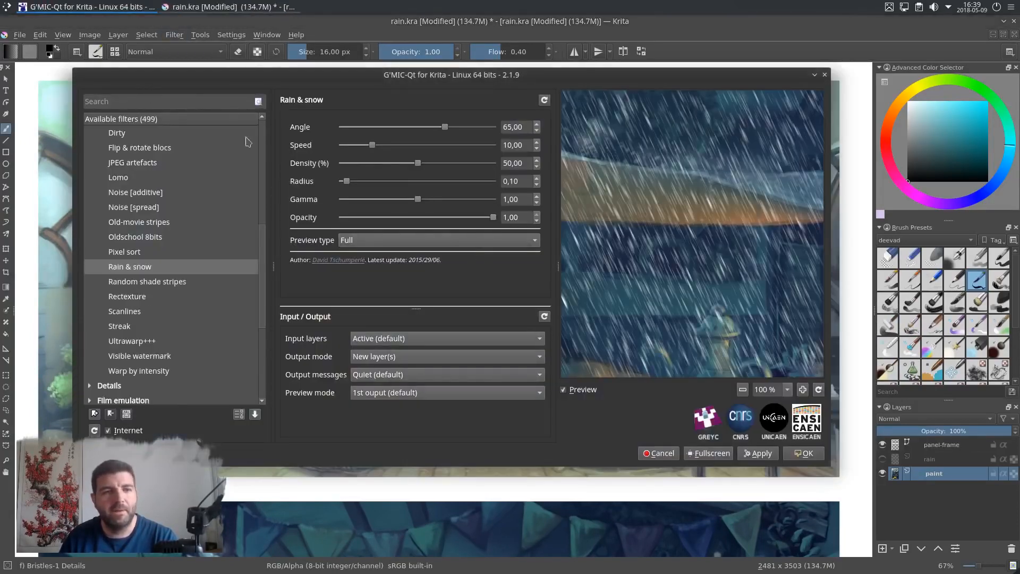
left_click_drag(260, 246, 259, 118)
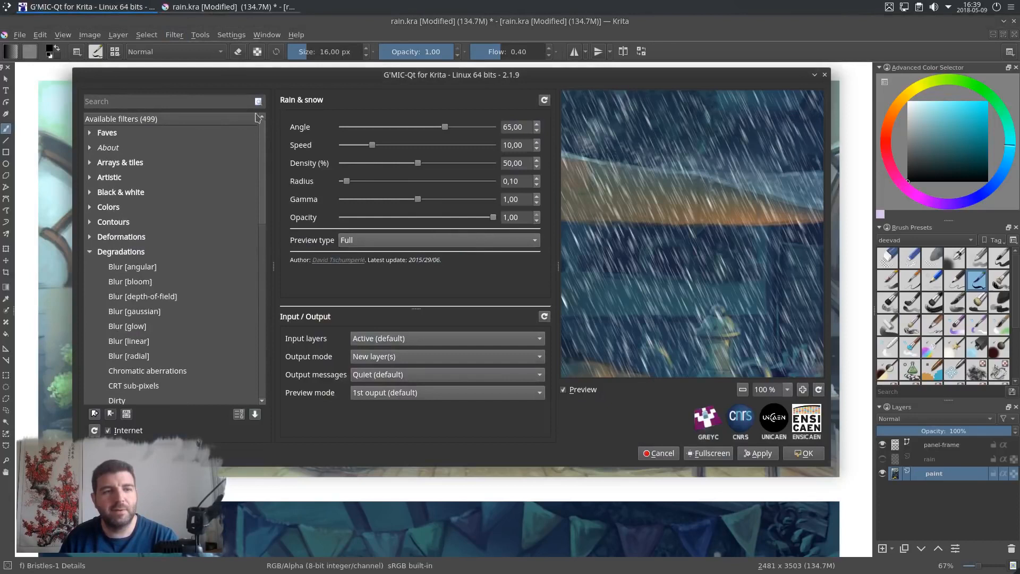
left_click(167, 102)
type("ra")
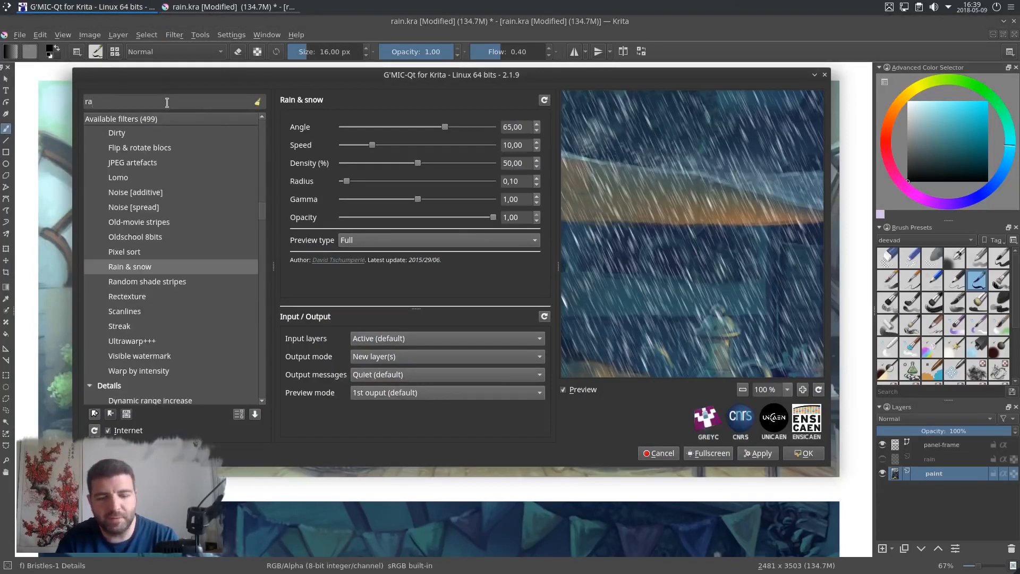
type("in")
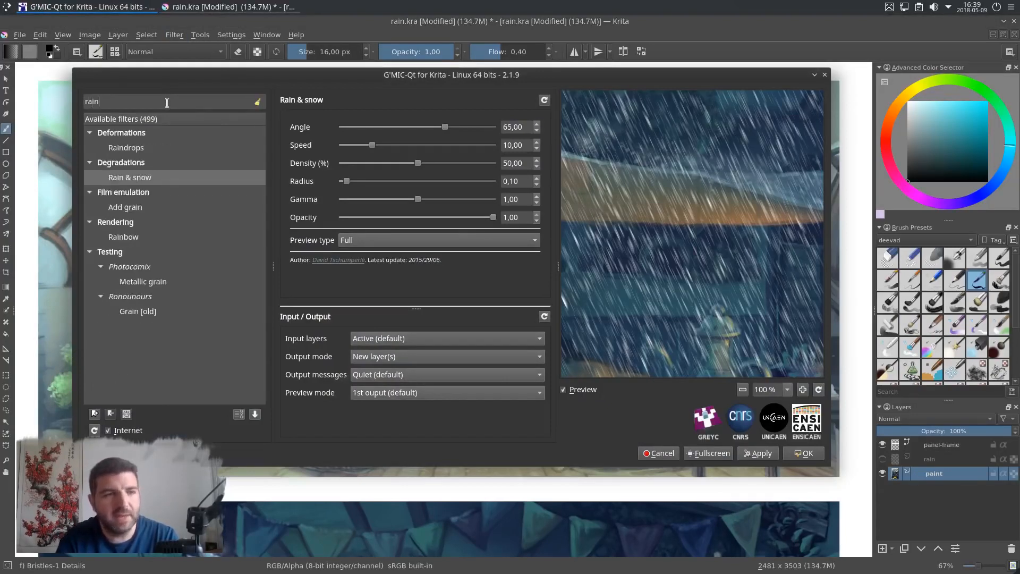
left_click(115, 181)
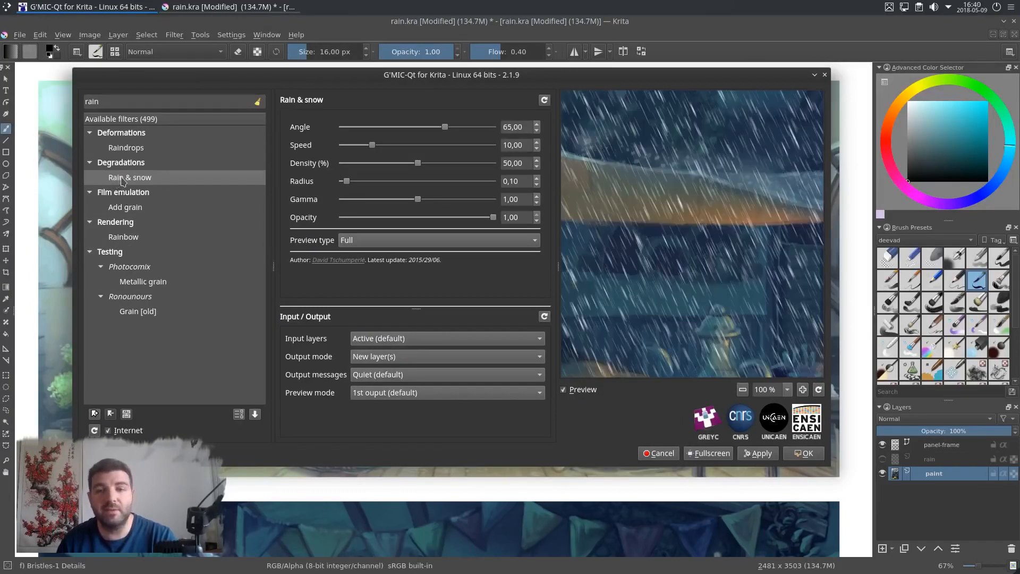
Step: Set Rain & snow angle to 92.88, speed 19.30 and radius 0.26, and apply it as a new layer
left_click_drag(712, 147, 685, 191)
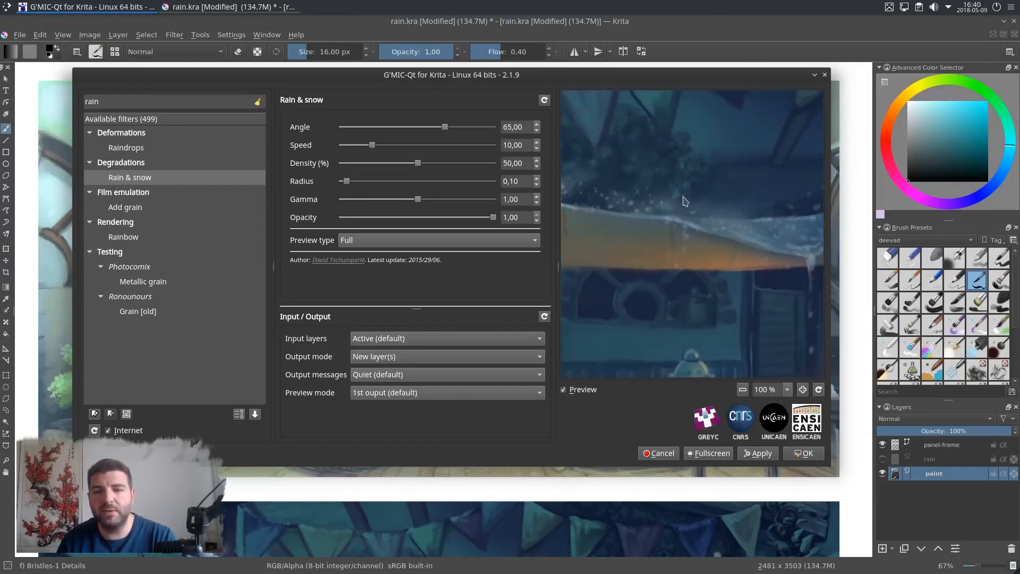
left_click_drag(687, 298, 712, 266)
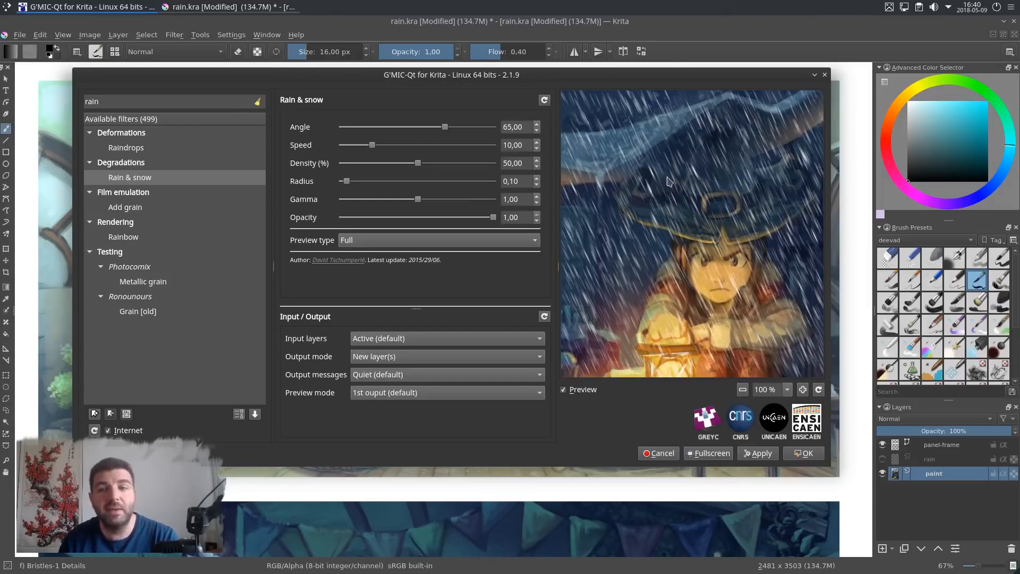
mouse_move(446, 130)
left_mouse_down()
mouse_move(429, 131)
mouse_move(457, 131)
left_mouse_up()
left_click_drag(372, 145, 391, 144)
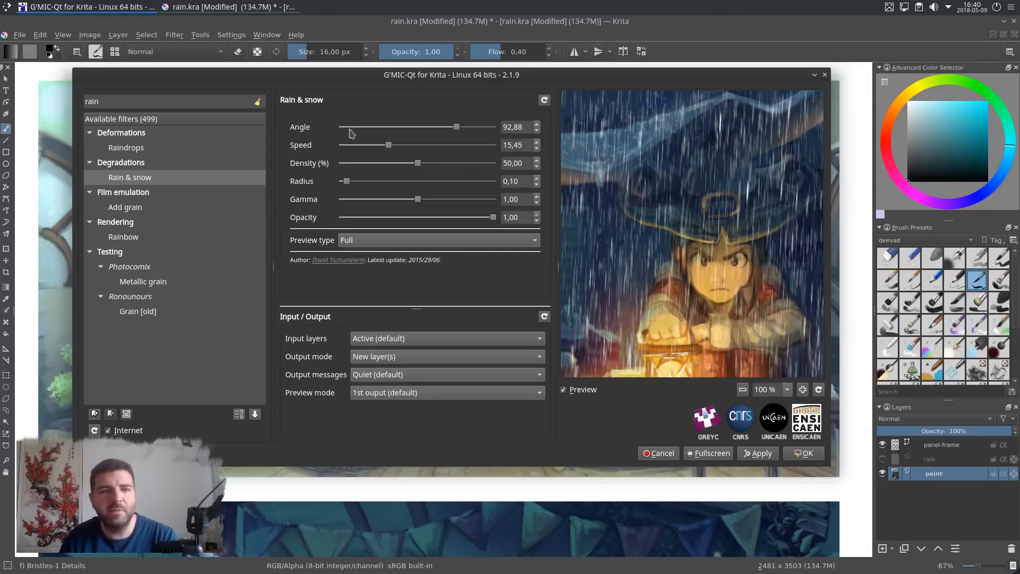
left_click_drag(348, 181, 358, 184)
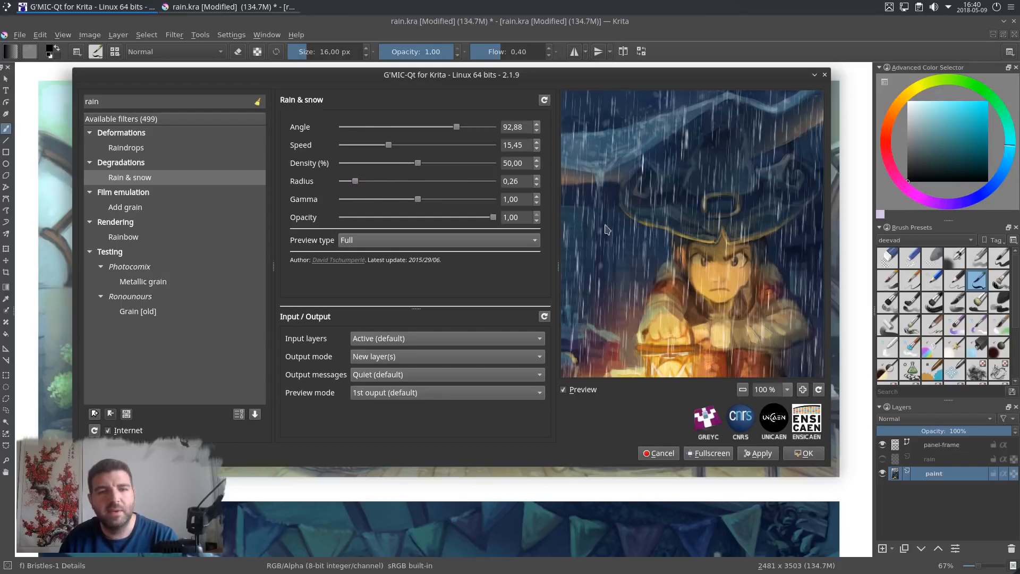
left_click_drag(391, 147, 404, 146)
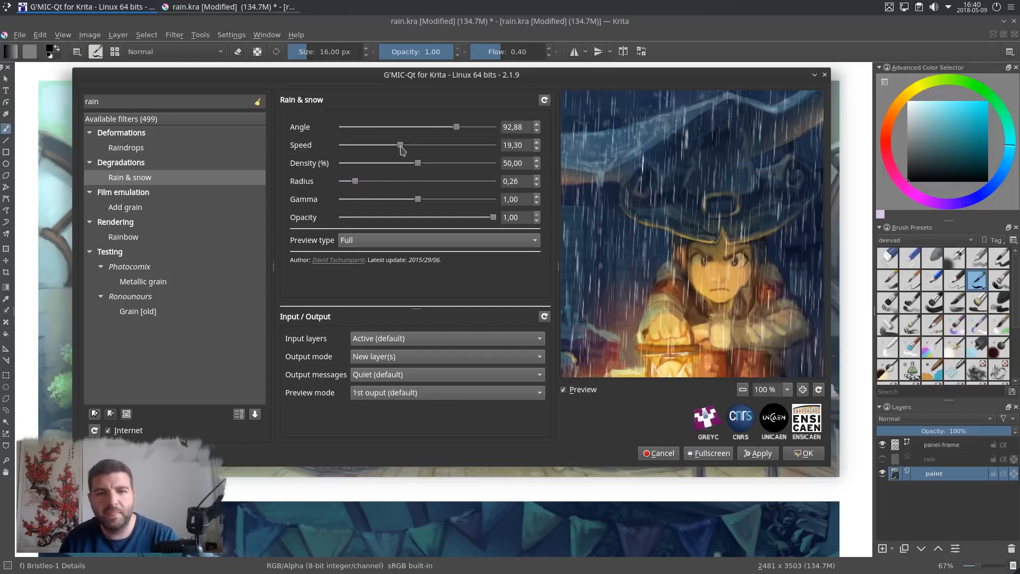
left_click(805, 454)
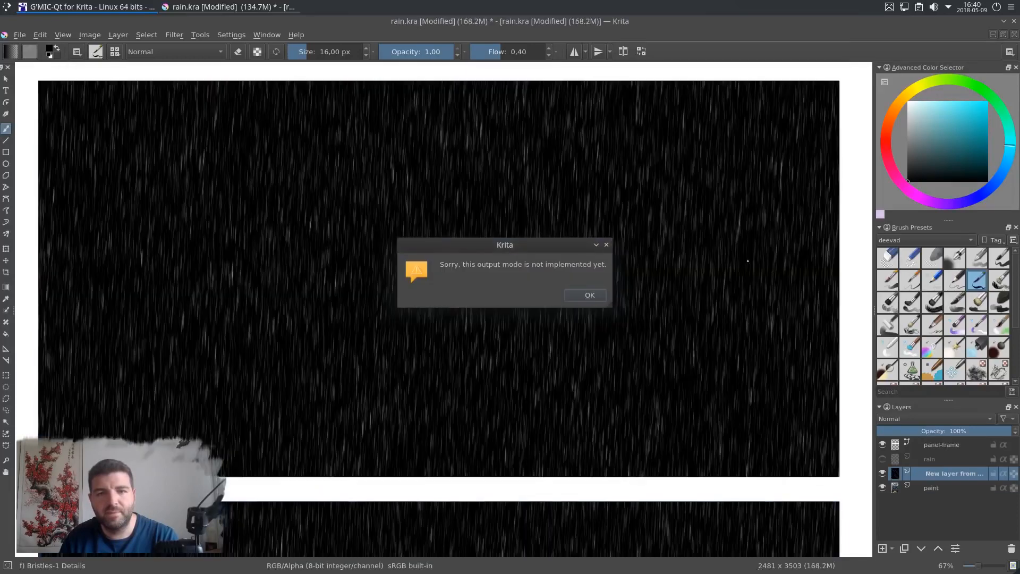
left_click(586, 296)
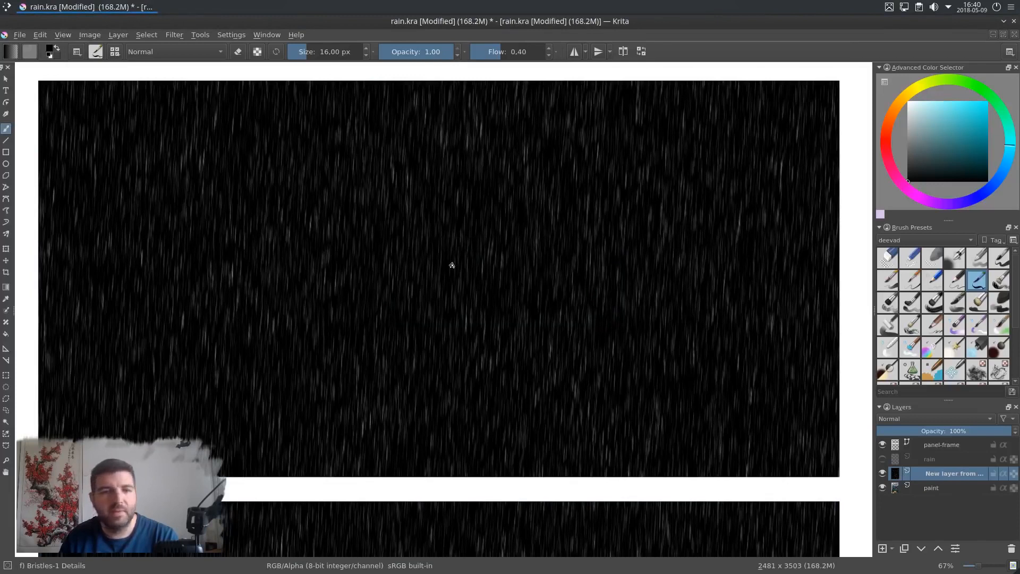
Step: Apply Color to Alpha to the new G'MIC layer, removing black with threshold 100
key("1")
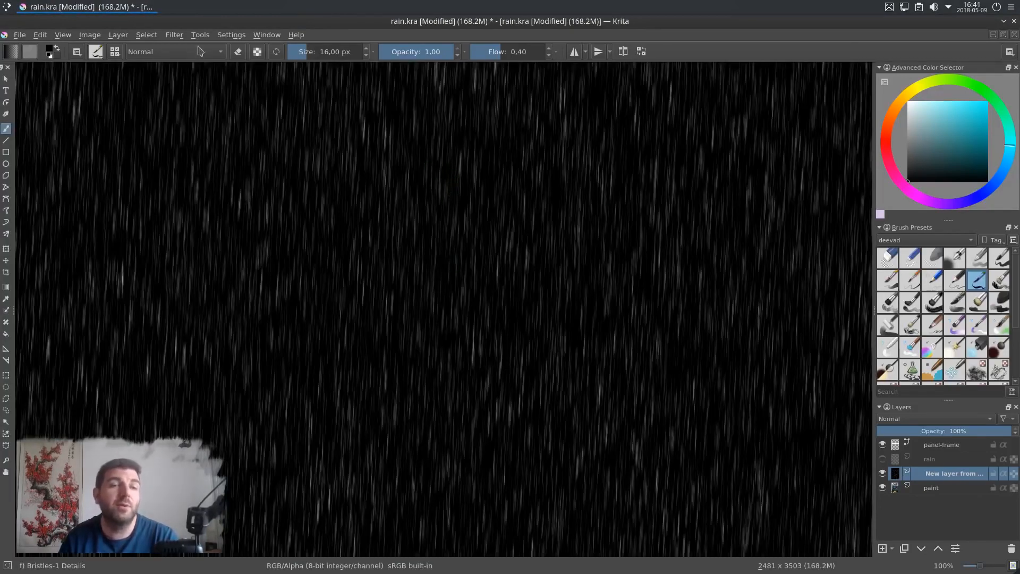
left_click(173, 35)
mouse_move(219, 102)
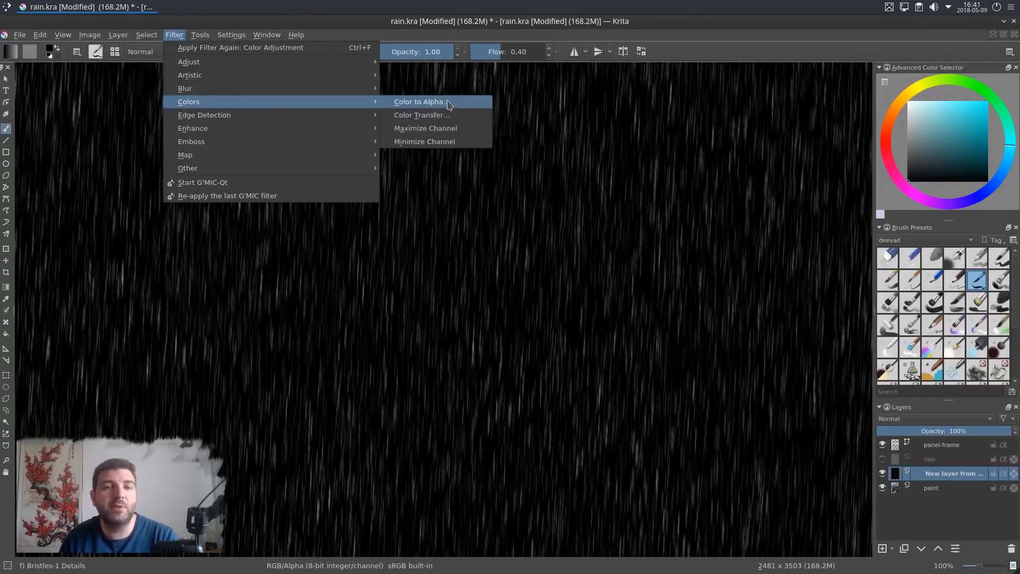
left_click(450, 104)
left_click_drag(744, 286, 777, 337)
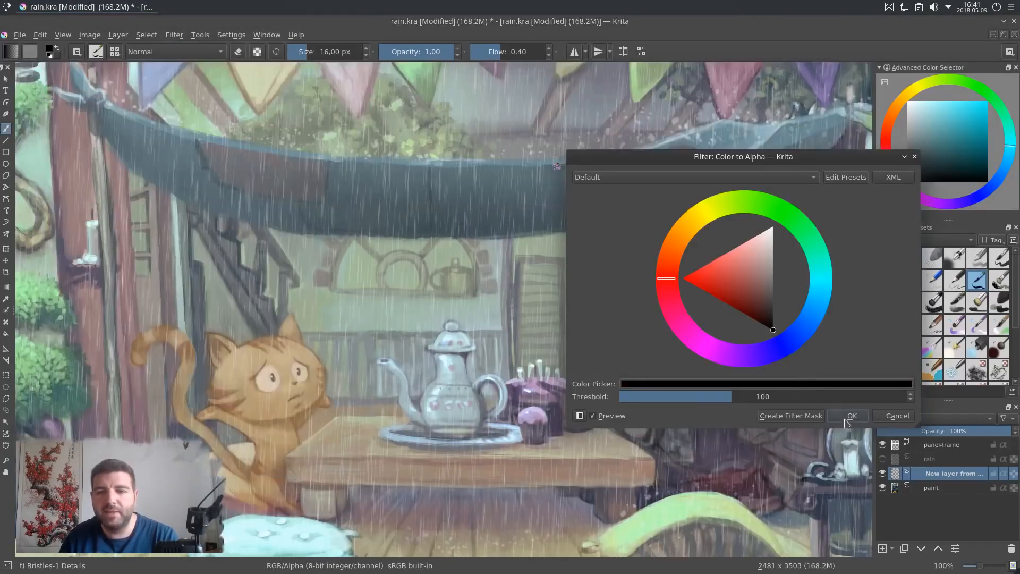
left_click(850, 416)
Step: Hide the new G'MIC rain layer and show the original rain layer again to compare them
scroll(638, 299, "down", 2)
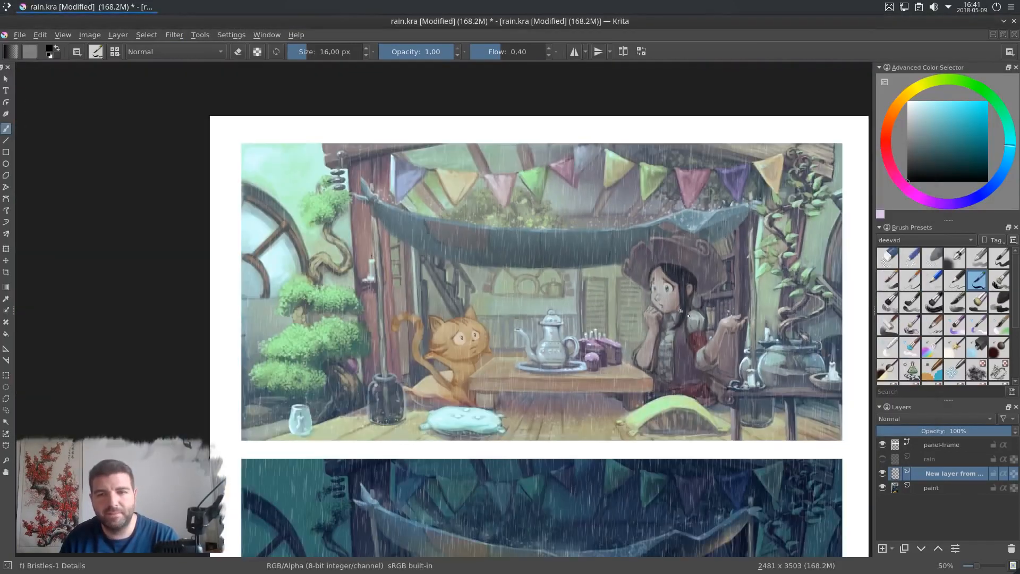
left_click_drag(688, 315, 639, 170)
left_click_drag(629, 340, 621, 428)
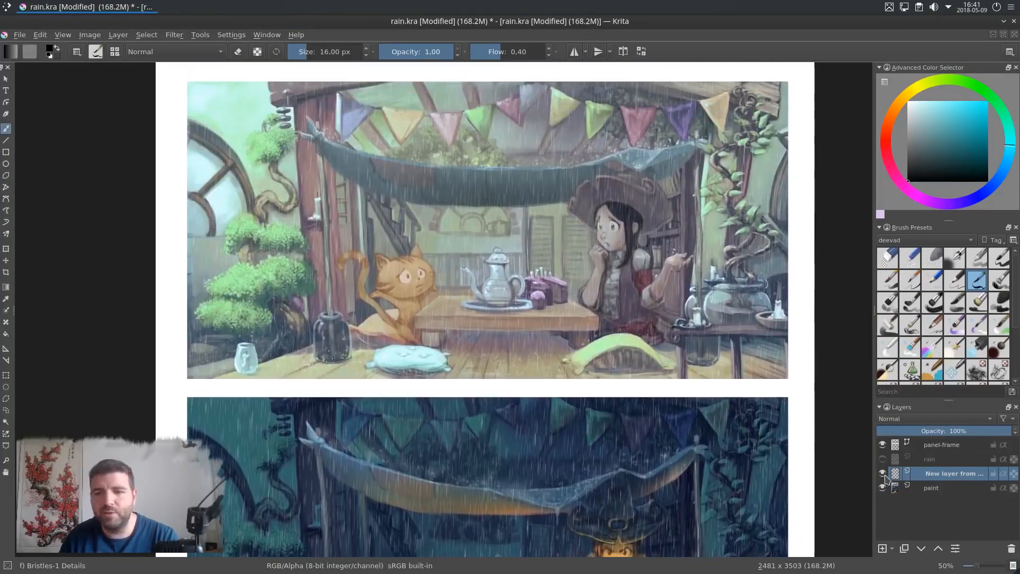
left_click(883, 473)
left_click(882, 459)
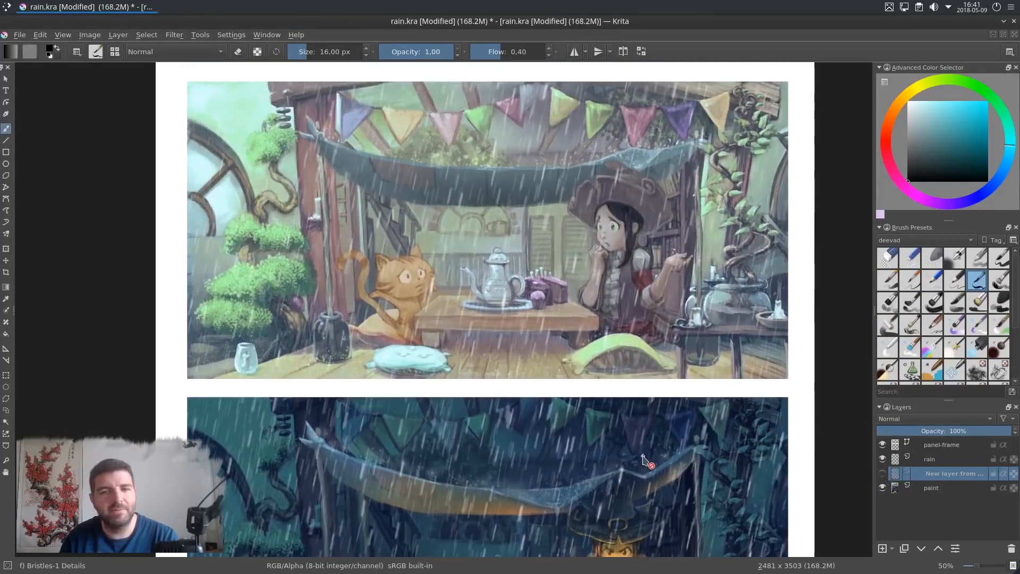
left_click_drag(653, 441, 641, 451)
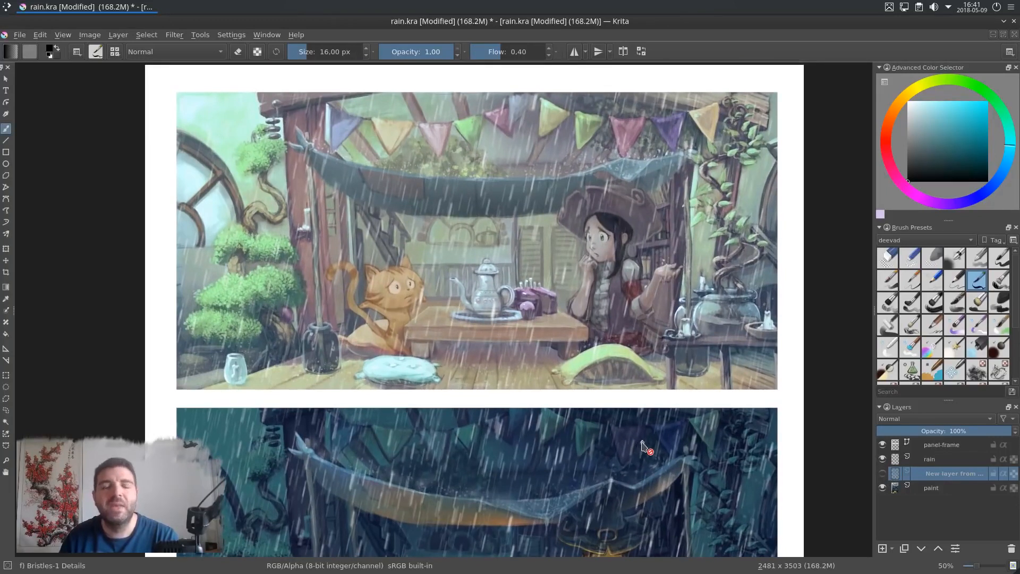